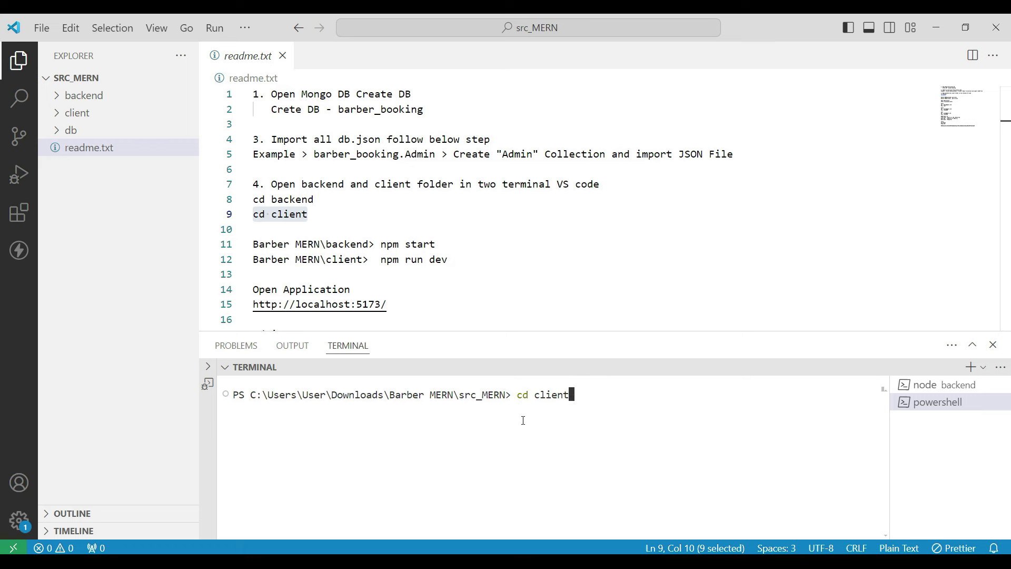
Step: Start the client Vite dev server with 'npm run dev' from the client folder
key("Return")
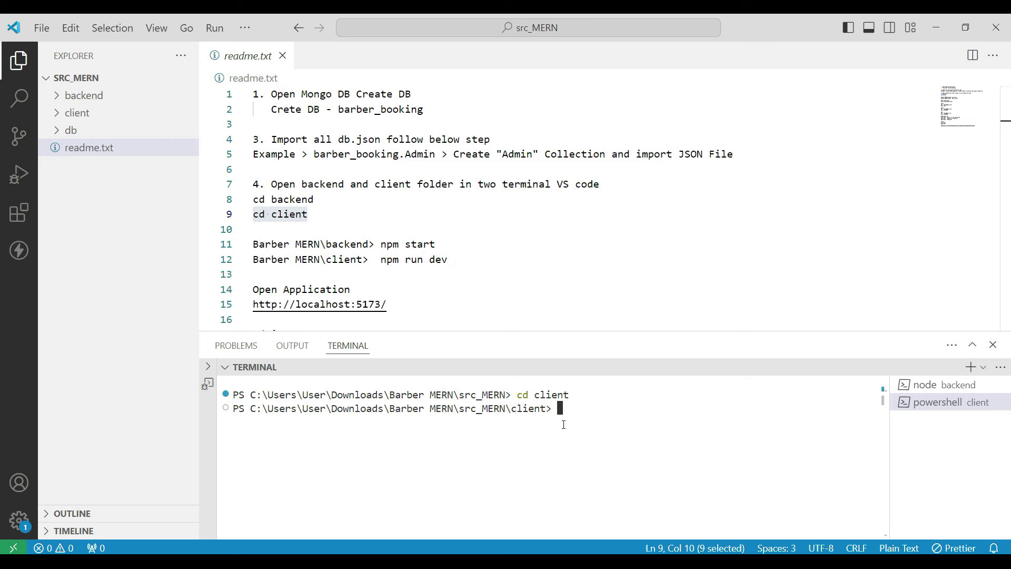
scroll(419, 283, "down", 1)
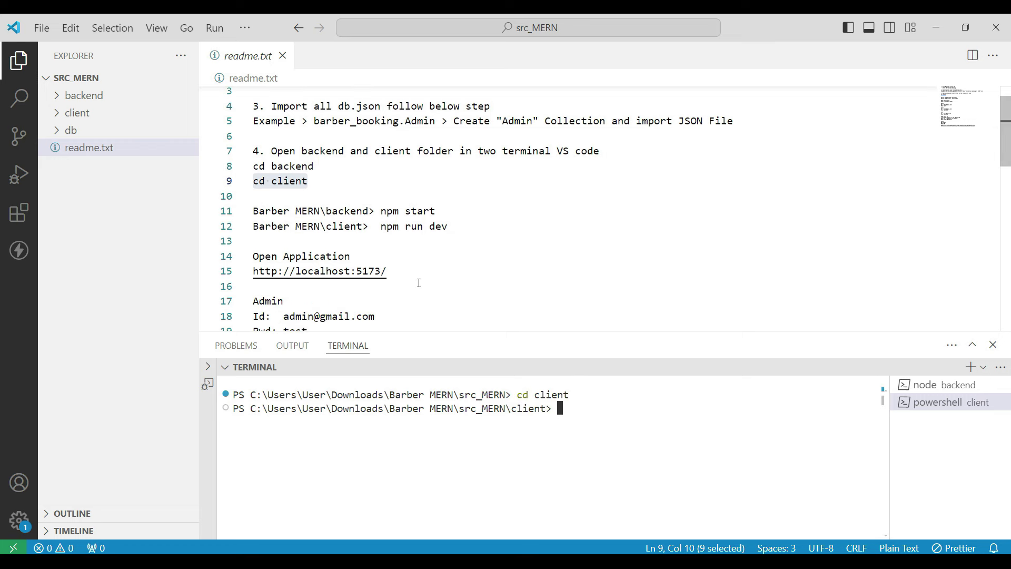
left_click_drag(381, 227, 448, 226)
key("ctrl+c")
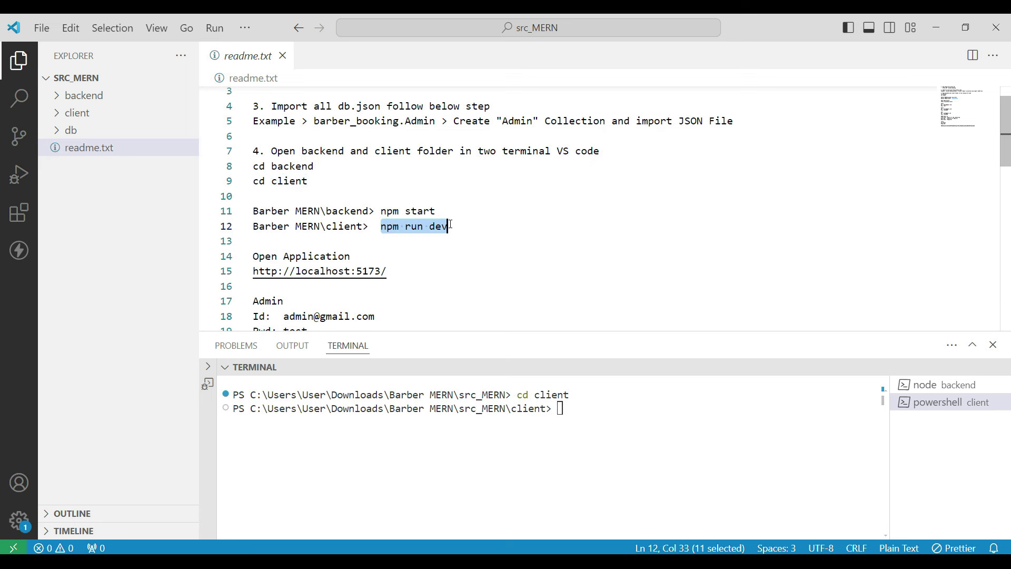
left_click(585, 398)
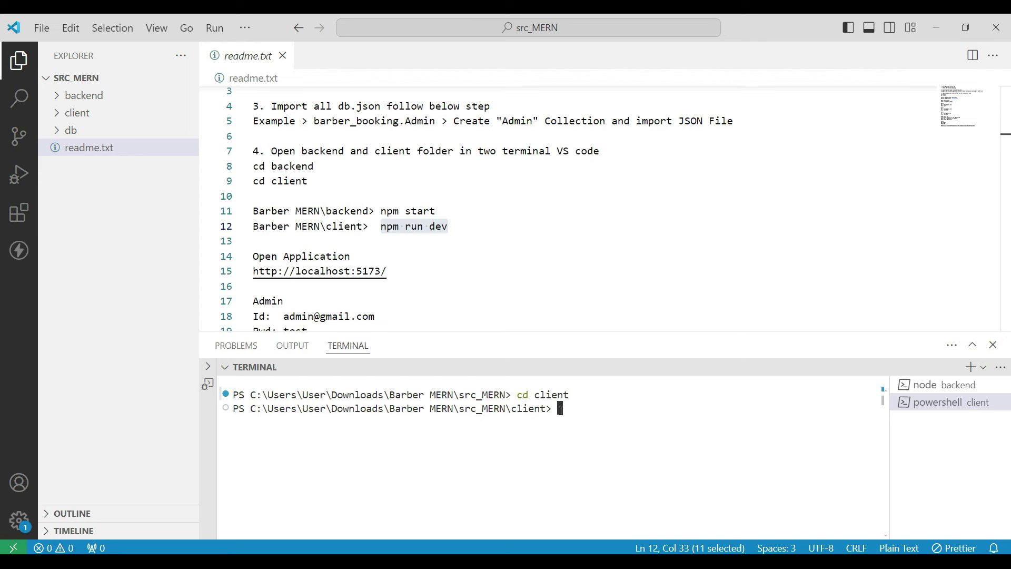
key("ctrl+v")
key("Return")
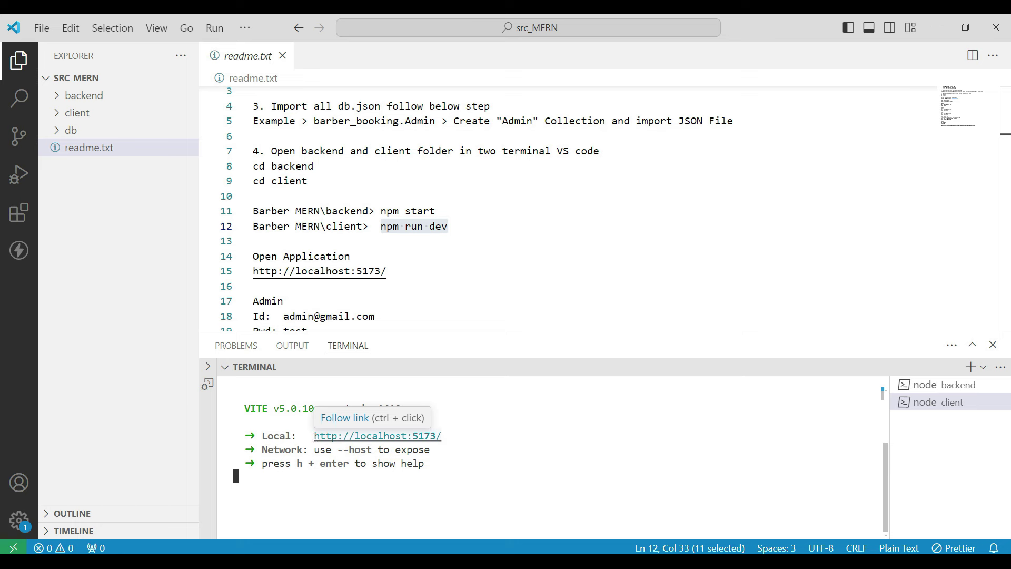
left_click_drag(315, 437, 441, 437)
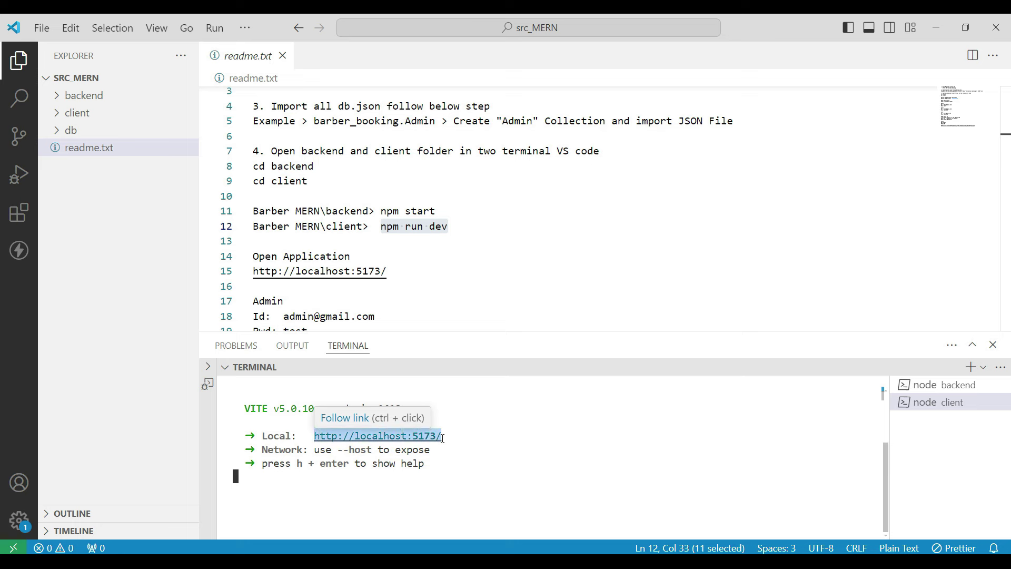
key("ctrl+c")
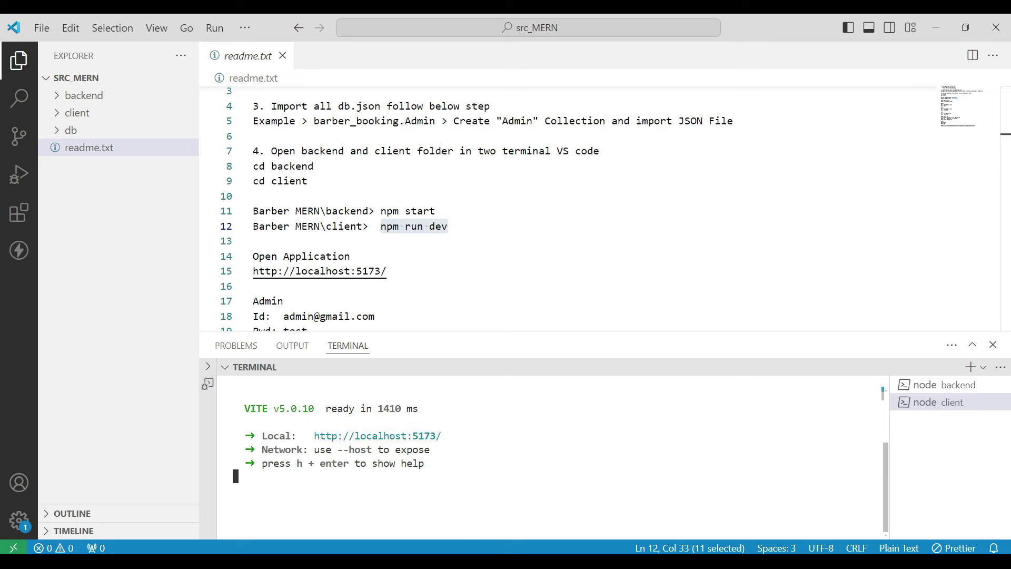
key("alt+Tab")
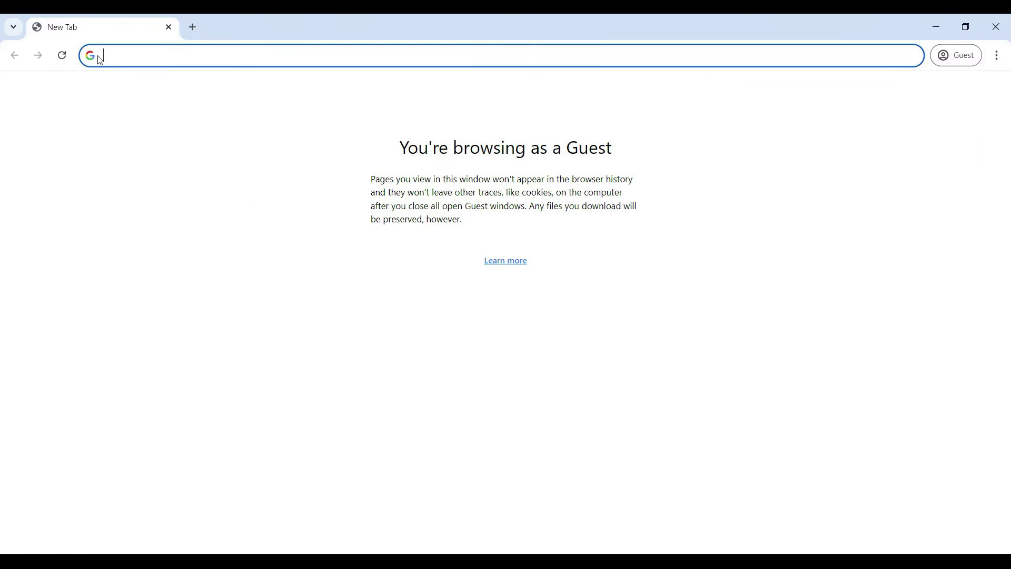
Step: Load the booking app at localhost:5173 and go to the barber login page
key("ctrl+v")
left_click(258, 81)
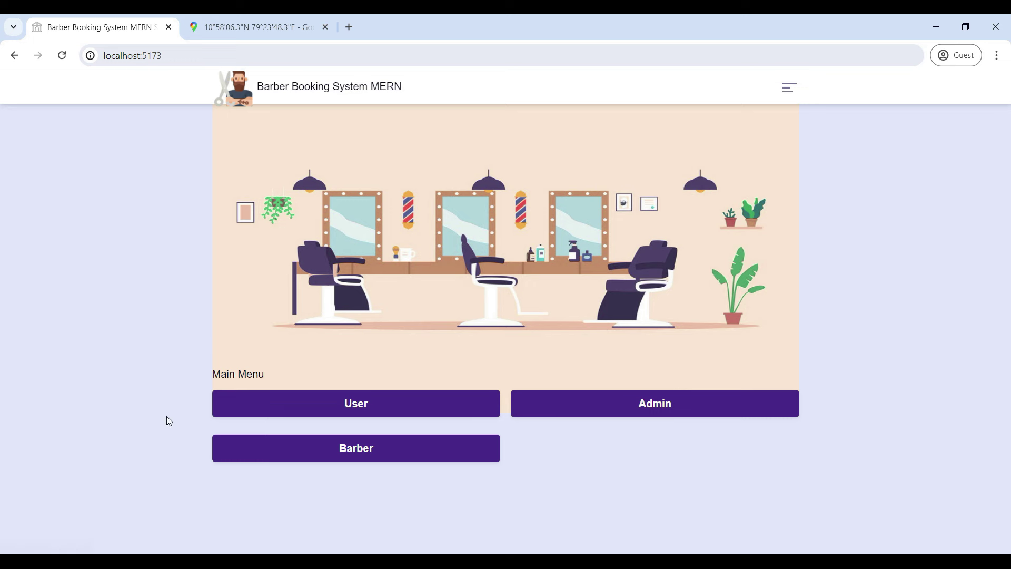
left_click(339, 456)
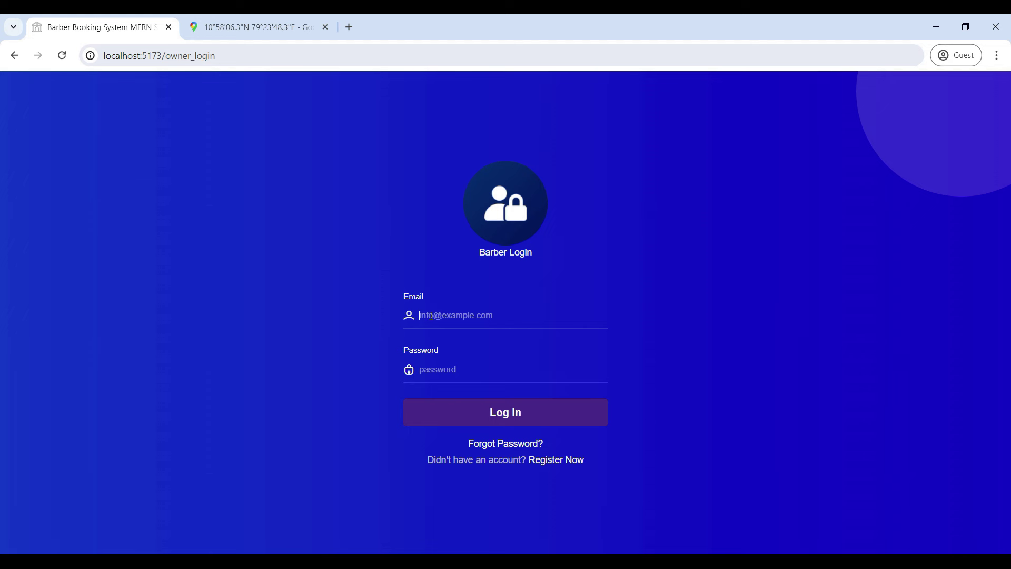
Step: Log in as the barber with the owner's email and password
type("owner@gmail.com")
left_click(441, 378)
type("12345678")
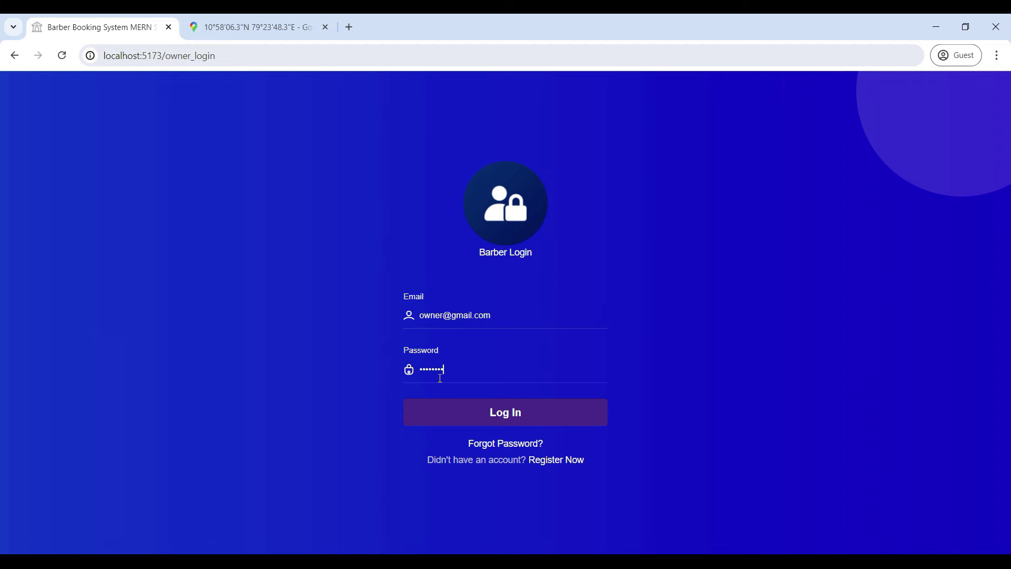
key("Return")
key("Return")
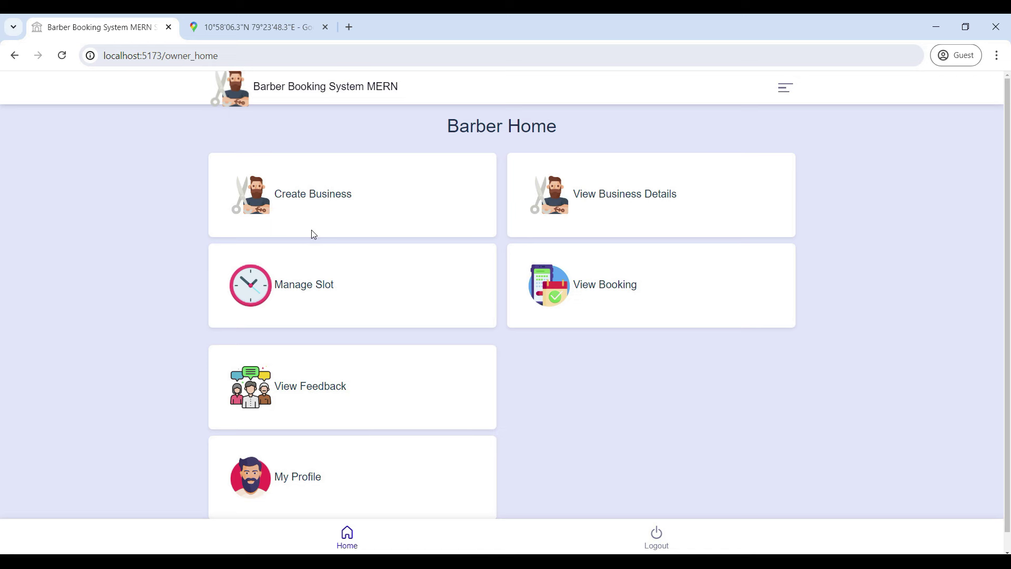
Step: Start a new business named 'Ms salon' and enter its mobile number
left_click(309, 198)
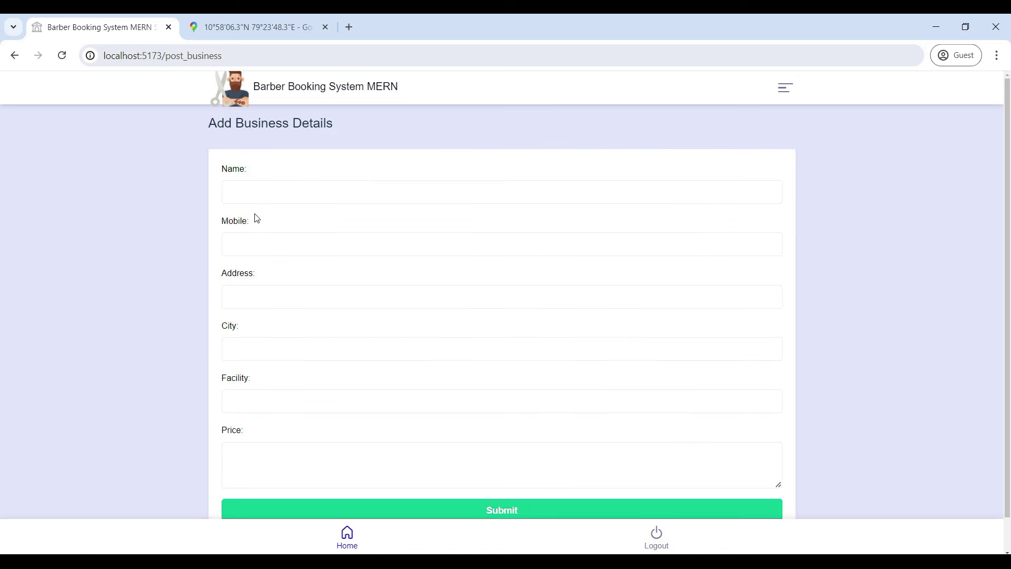
scroll(255, 217, "down", 1)
scroll(253, 213, "up", 1)
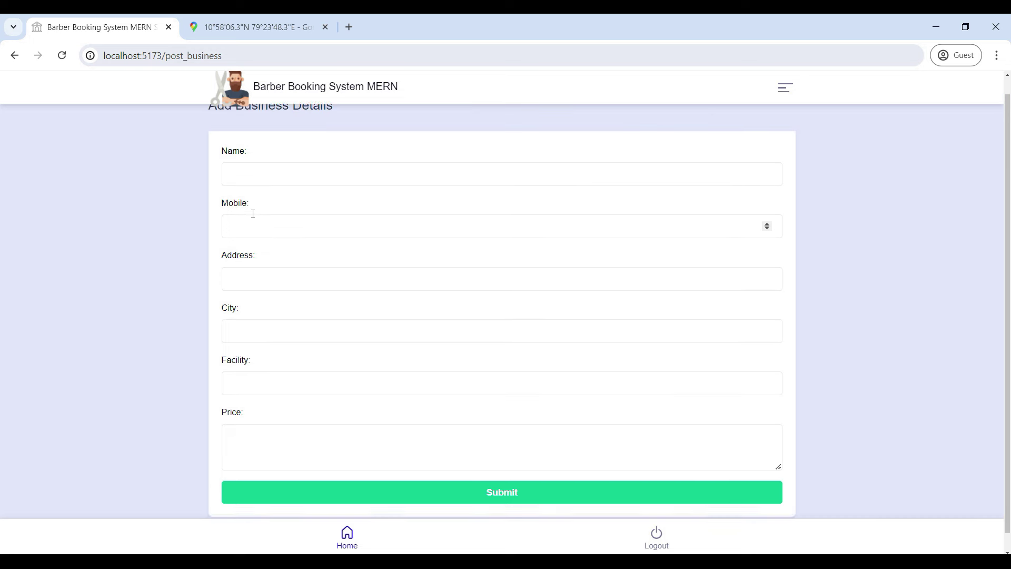
left_click(244, 194)
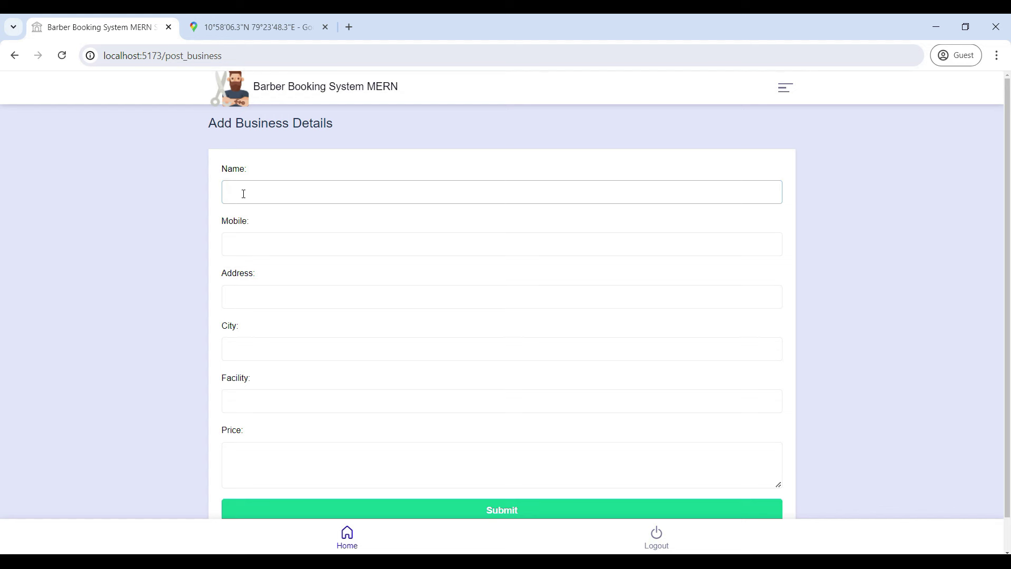
type("t")
type("s")
key("BackSpace")
key("BackSpace")
key("BackSpace")
type("Ms salon")
left_click(244, 193)
left_click(245, 246)
type("1234567899")
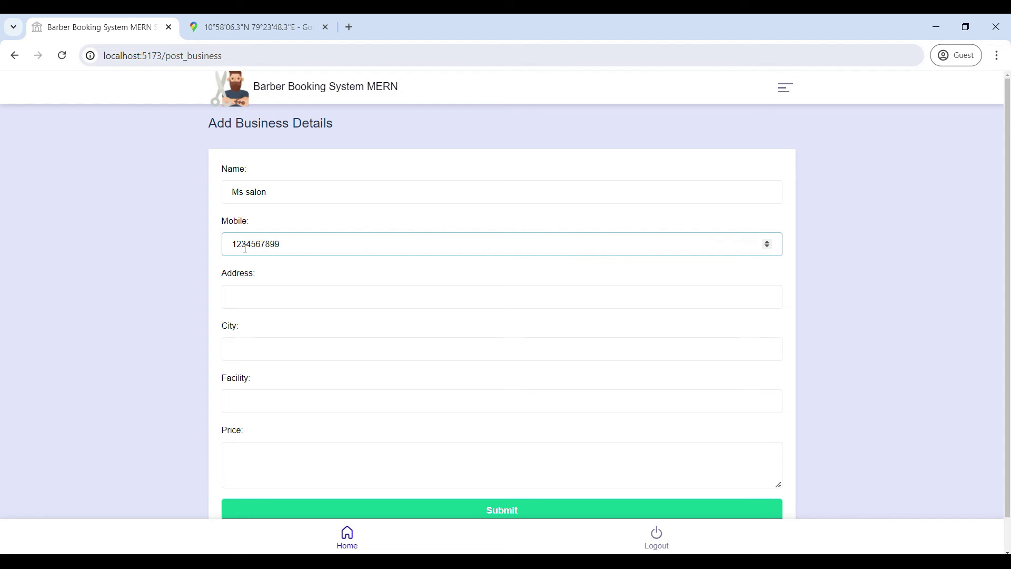
Step: Fill in the business address and set the city to 'chenanai'
left_click(252, 297)
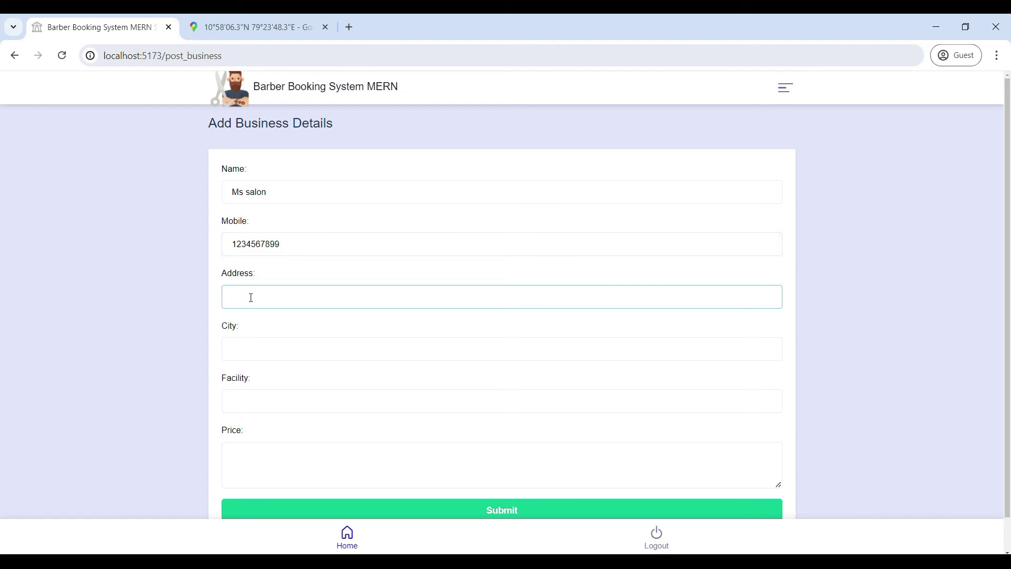
type("tn")
key("BackSpace")
type("nagar")
left_click(240, 349)
type("chena")
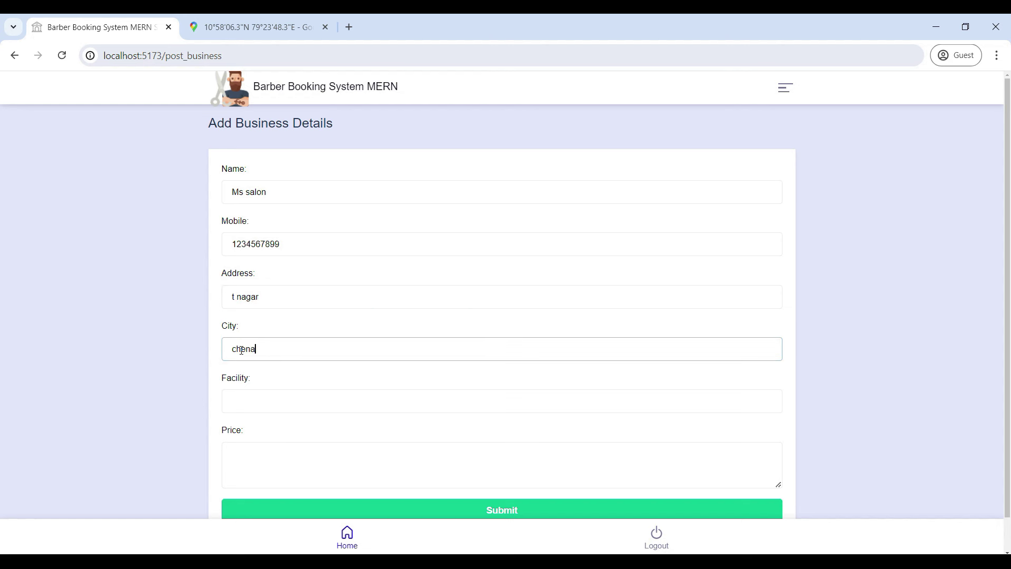
key("BackSpace")
type("nai")
scroll(244, 374, "down", 1)
scroll(242, 385, "up", 1)
scroll(245, 389, "down", 1)
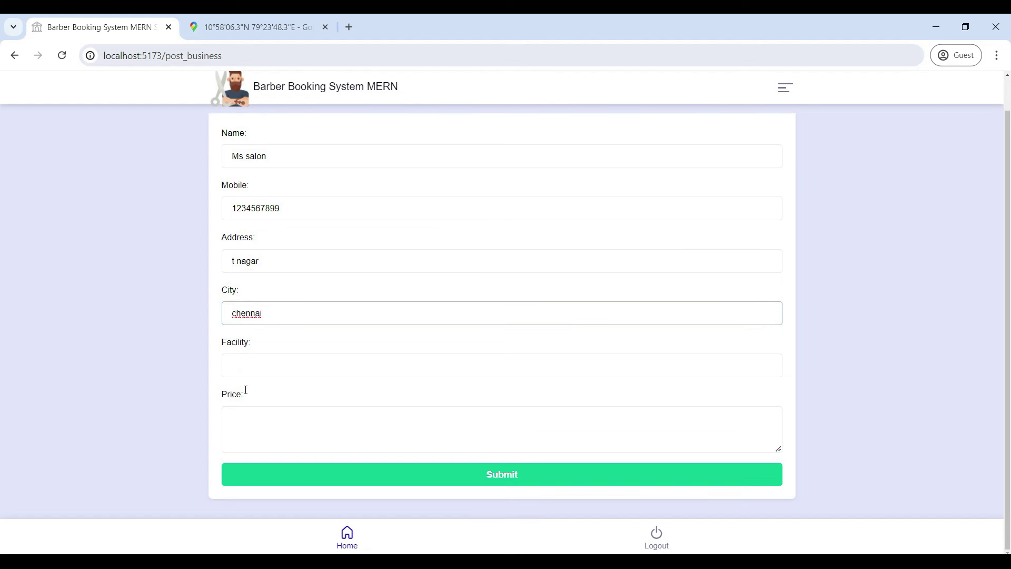
Step: Add facilities hair cut and facial with price 1000, and submit the business
left_click(235, 372)
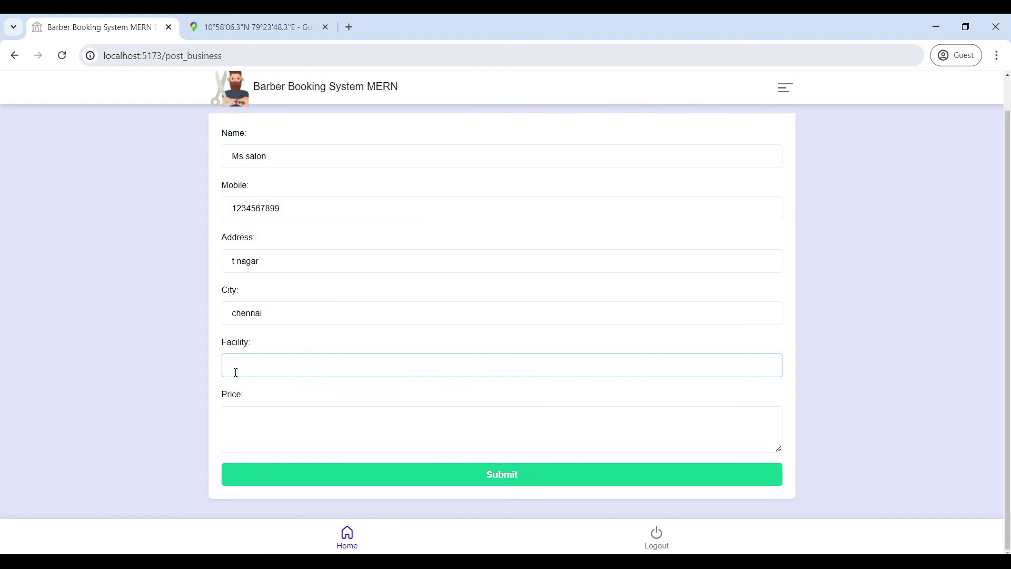
type("hair cut ,facial.")
left_click(232, 413)
type("1000")
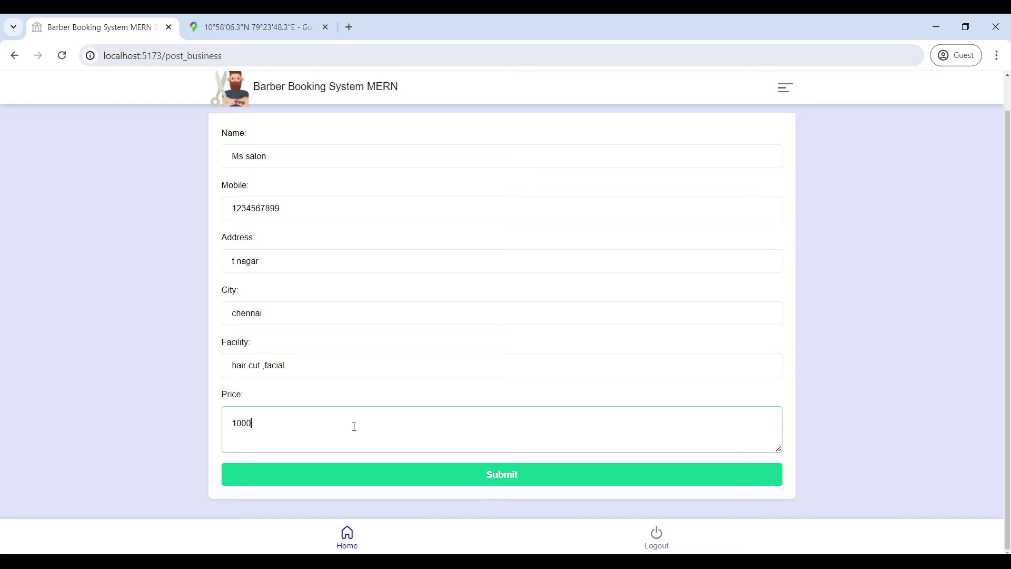
left_click(481, 480)
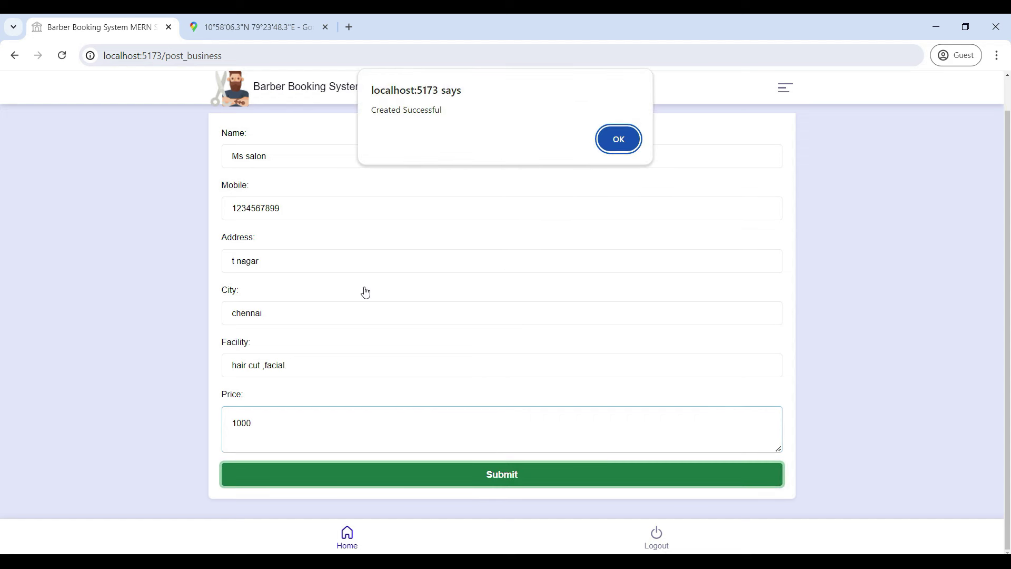
left_click(620, 139)
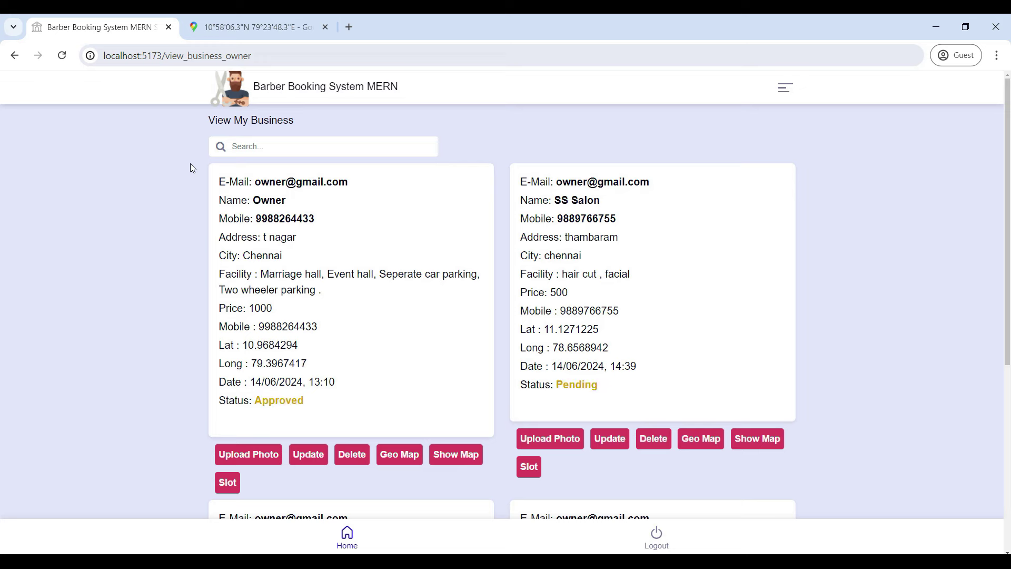
Step: Search the business list for 'ms' to show only the pending Ms salon card
scroll(361, 180, "down", 4)
scroll(361, 180, "up", 4)
scroll(336, 213, "down", 1)
scroll(336, 213, "down", 4)
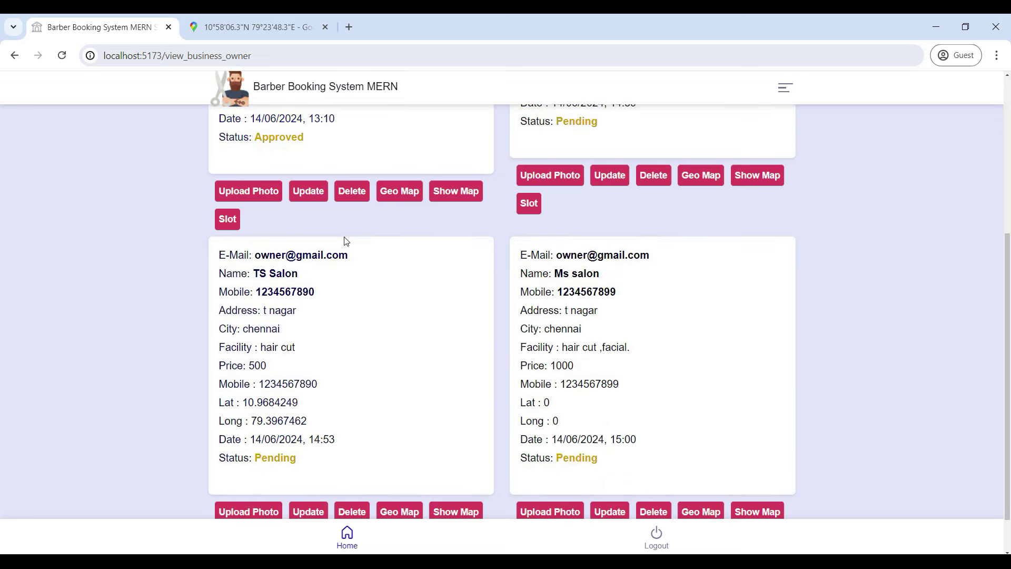
scroll(344, 239, "up", 4)
left_click(265, 146)
type("ms")
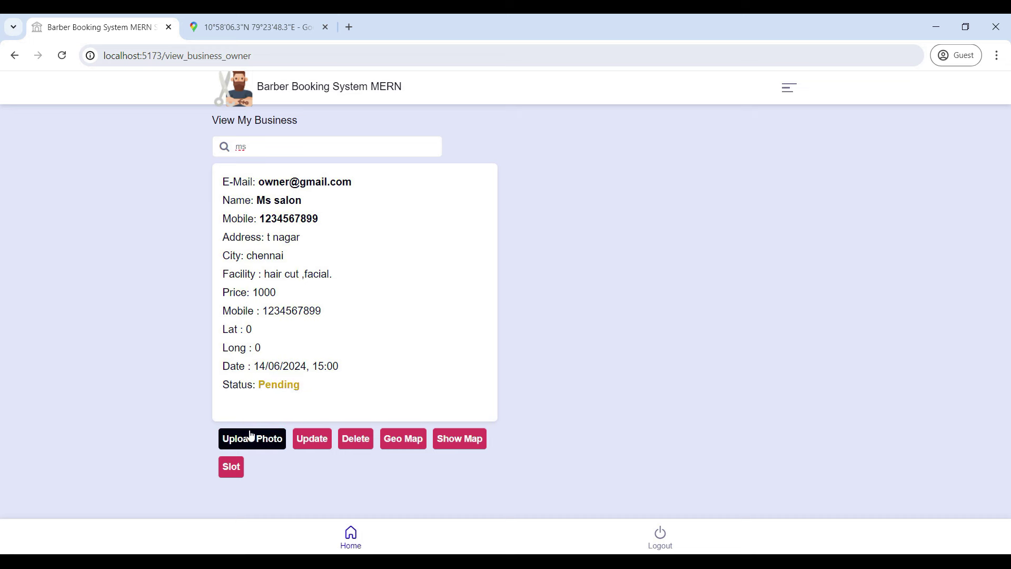
left_click(255, 443)
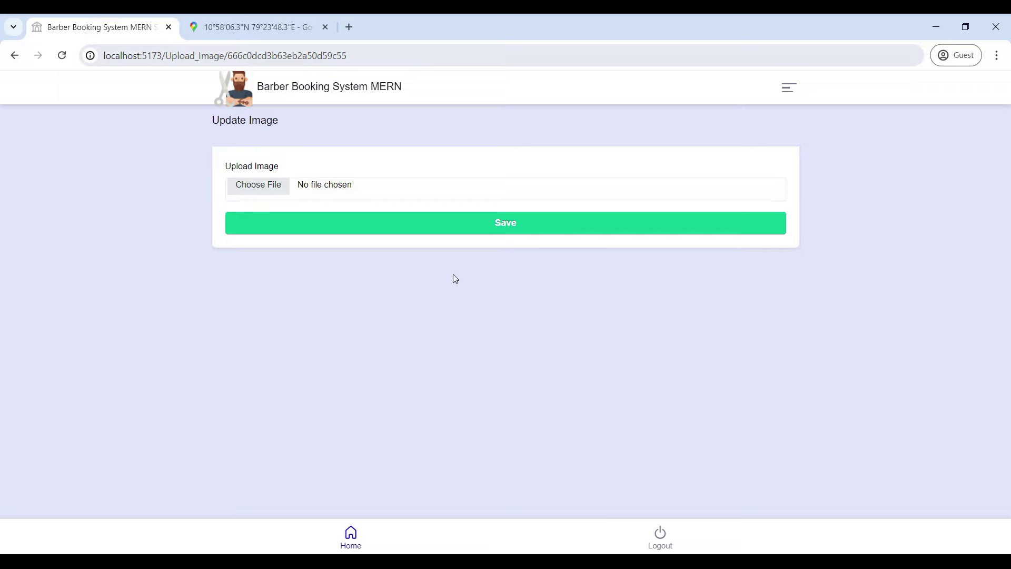
left_click(14, 56)
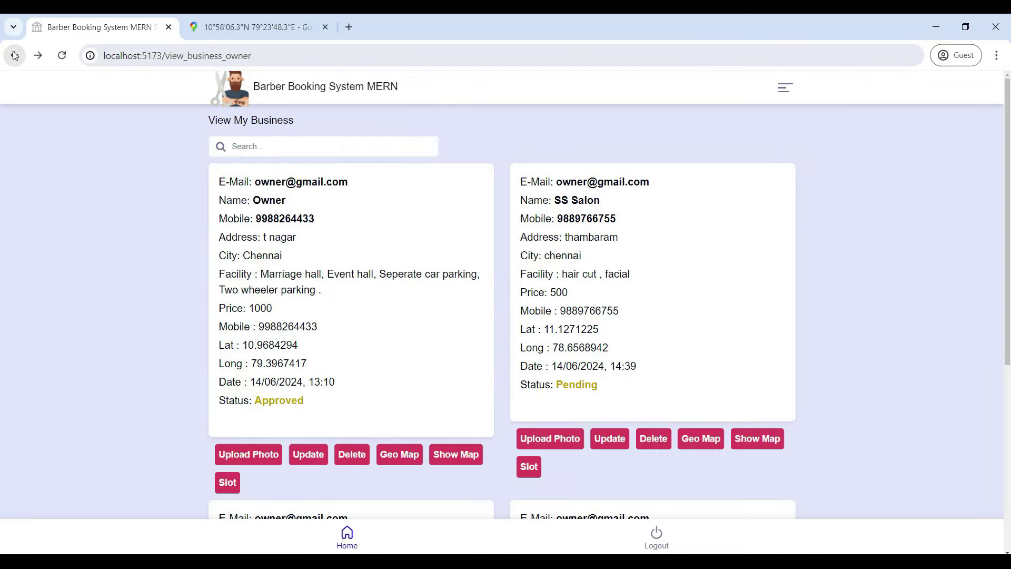
scroll(309, 456, "down", 5)
scroll(308, 456, "down", 1)
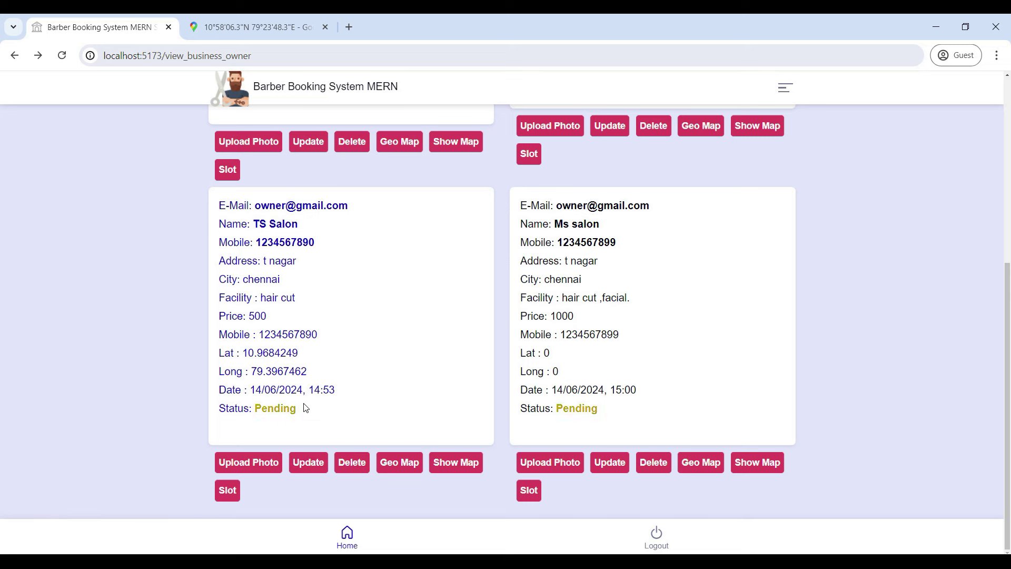
left_click(308, 462)
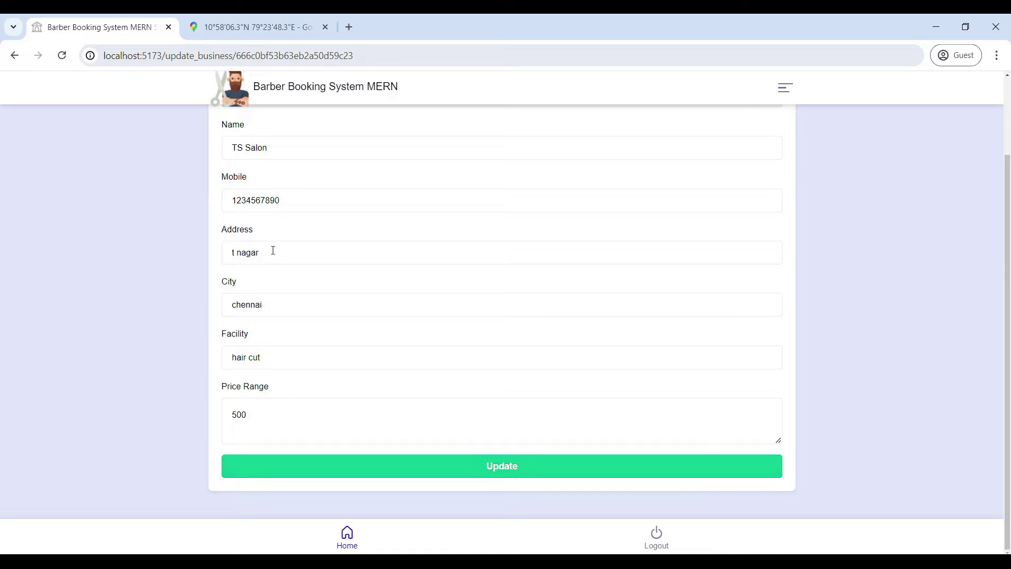
scroll(272, 251, "up", 1)
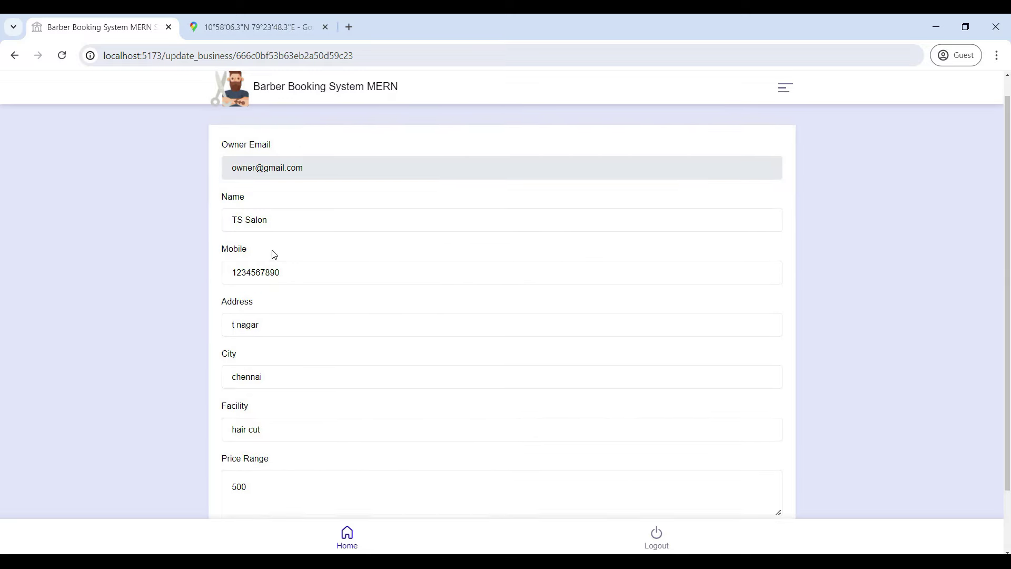
scroll(273, 250, "down", 1)
left_click(15, 55)
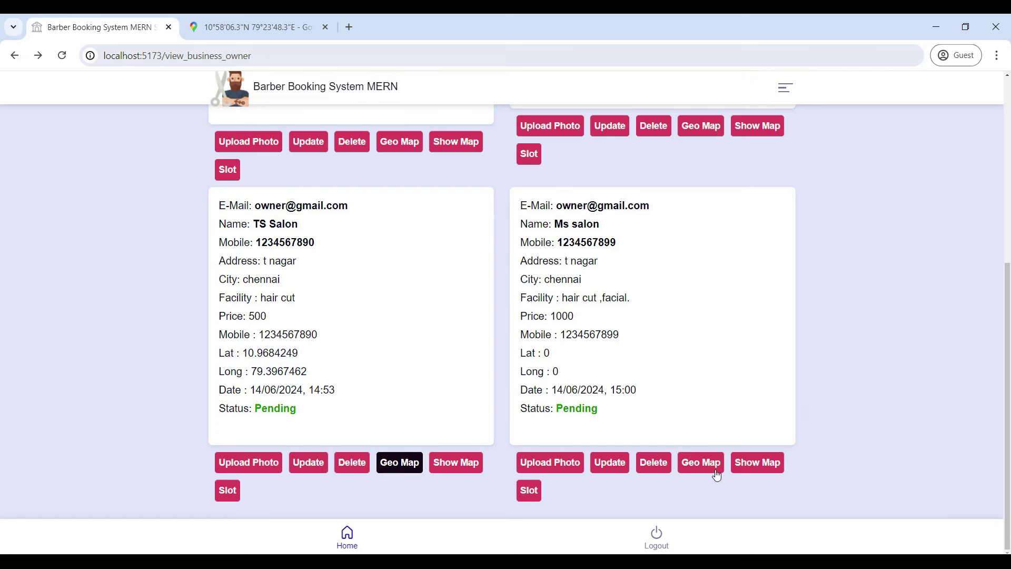
Step: Save Ms salon's location as Lat 11.1271225, Long 78.6568942 and view it on the map
left_click(703, 462)
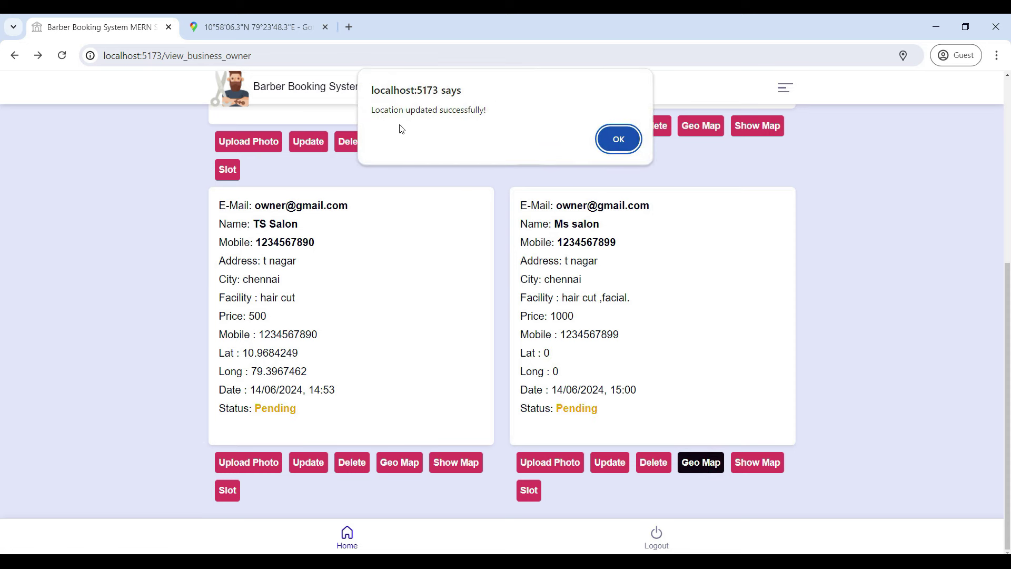
left_click(619, 139)
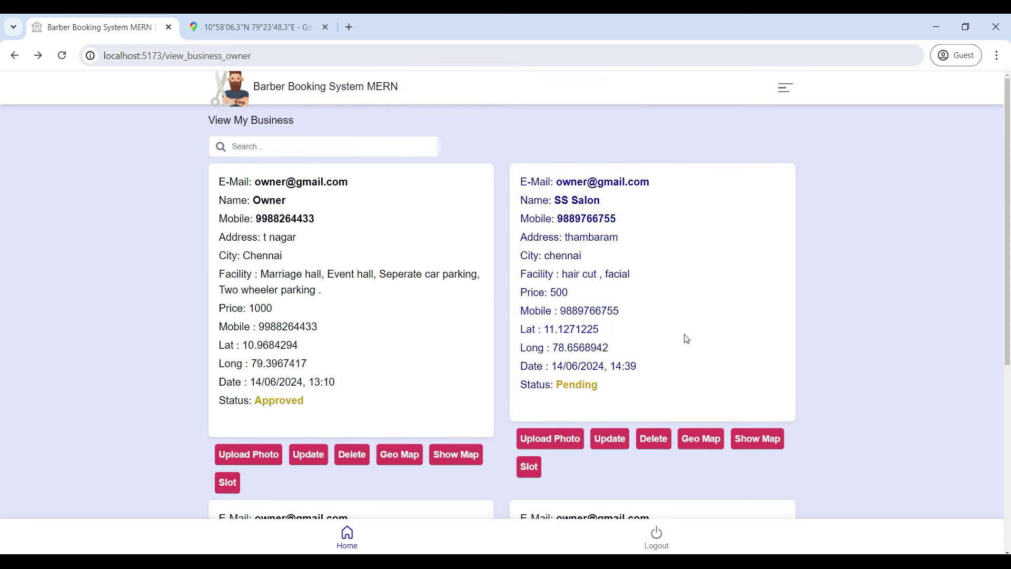
left_click(751, 461)
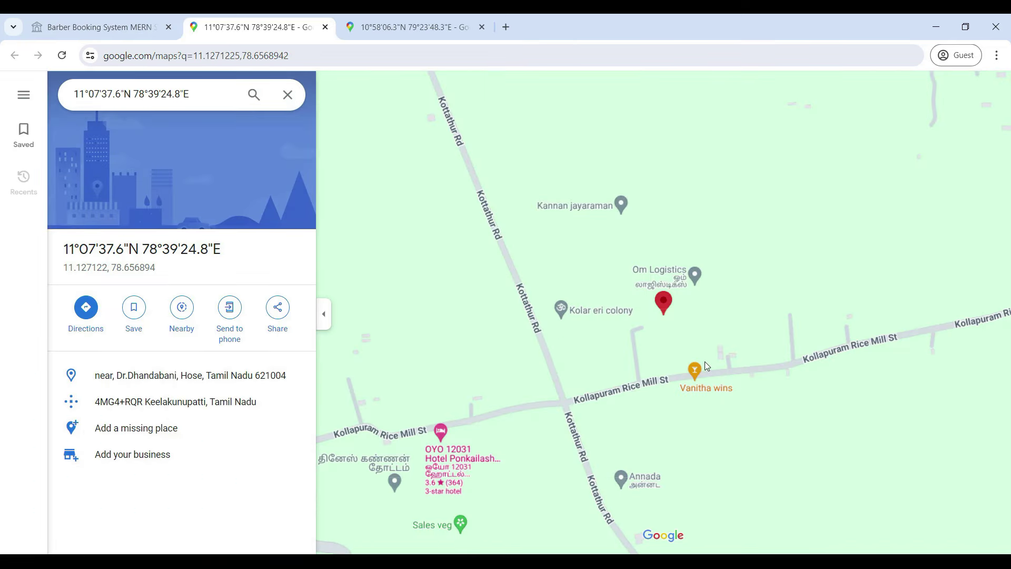
scroll(702, 361, "up", 2)
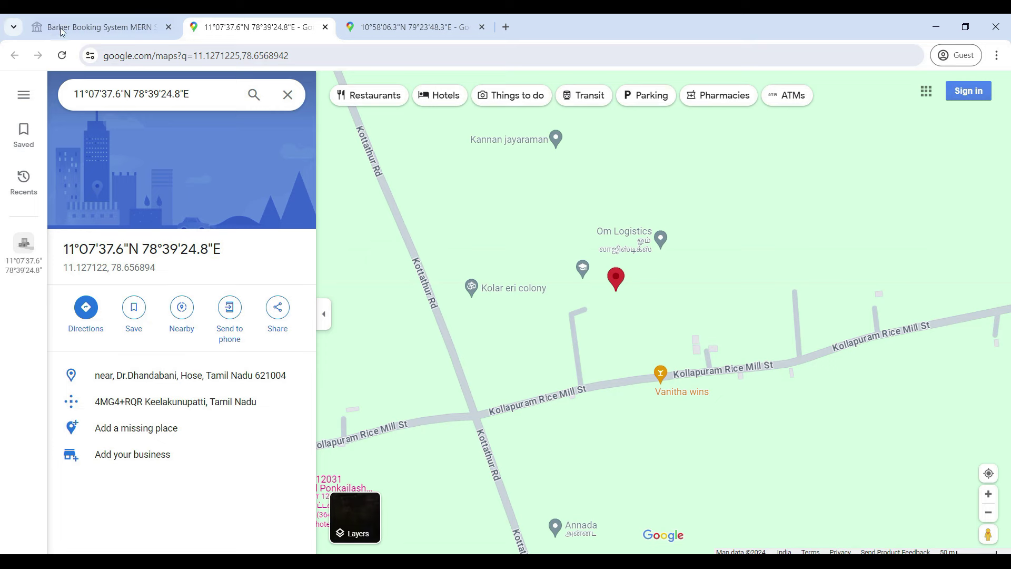
key("ctrl+shift+Tab")
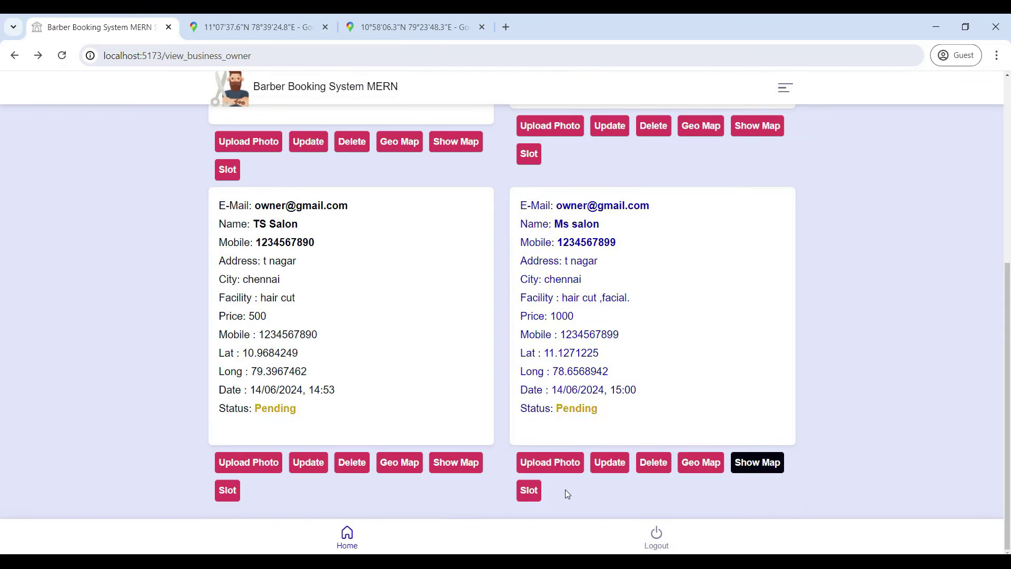
Step: Create a Ms salon slot dated 16 June 2024 at 10.00 am and save it
left_click(529, 495)
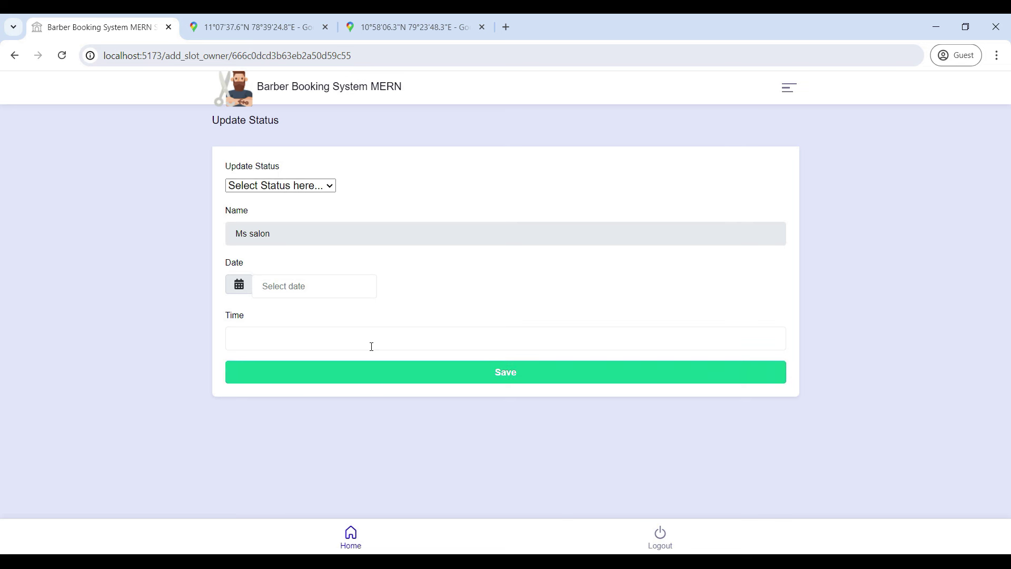
left_click(295, 288)
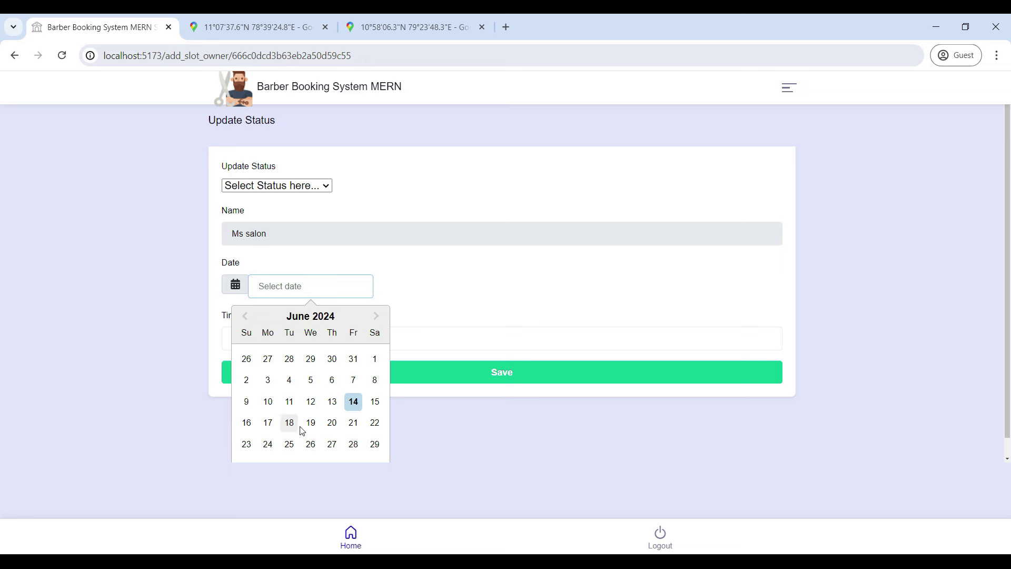
left_click(244, 424)
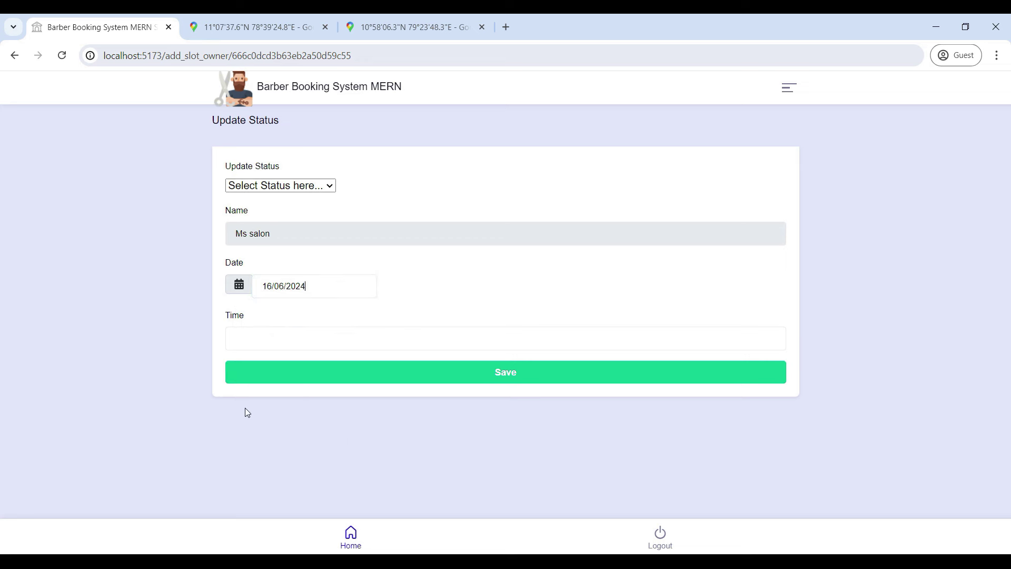
left_click(248, 338)
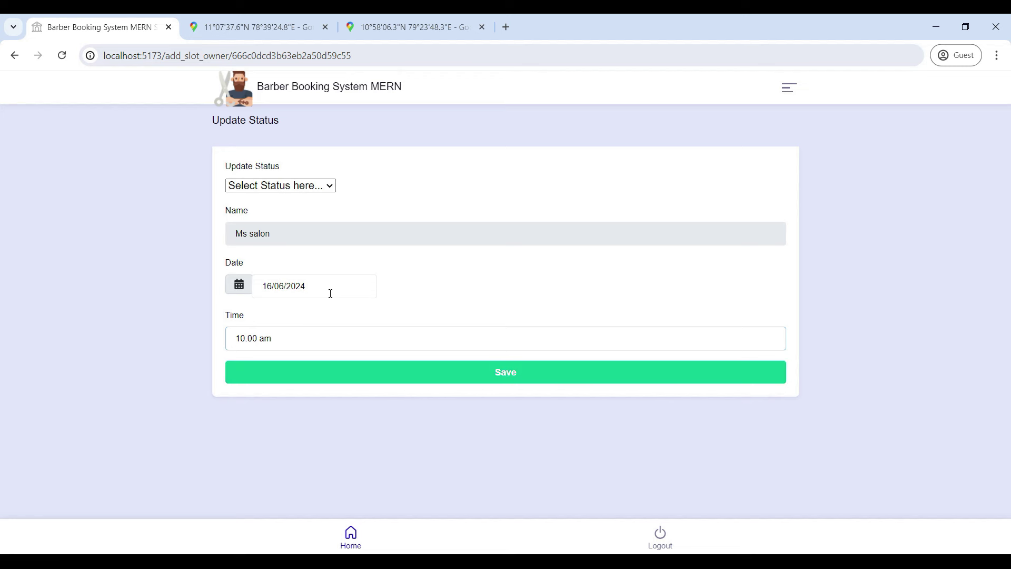
left_click(465, 383)
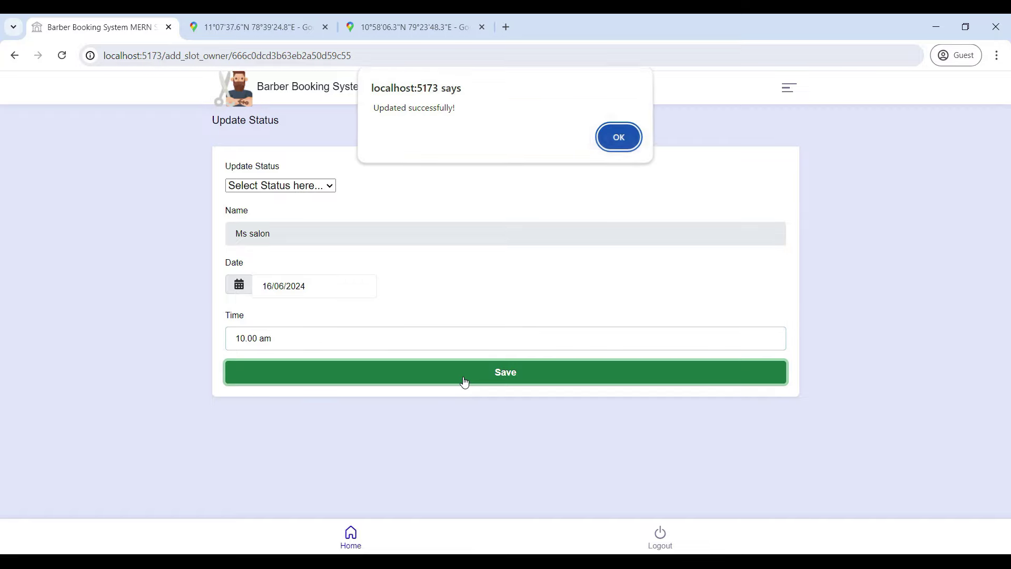
left_click(618, 139)
scroll(343, 323, "down", 1)
scroll(339, 284, "up", 1)
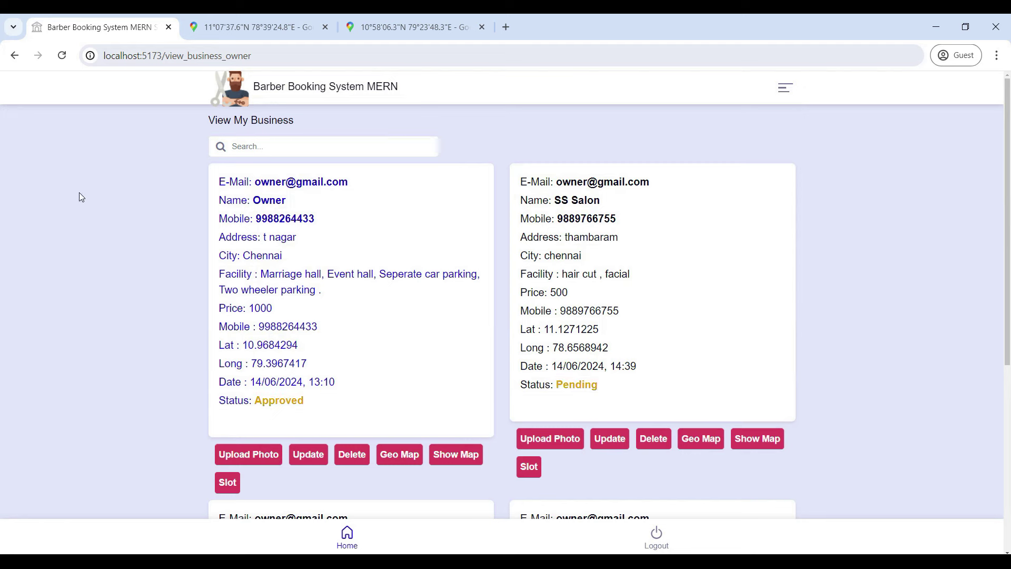
Step: Mark the first Hair & Beauty Saloon slot (01/05/2024 10:00) as Un-Available
left_click(347, 537)
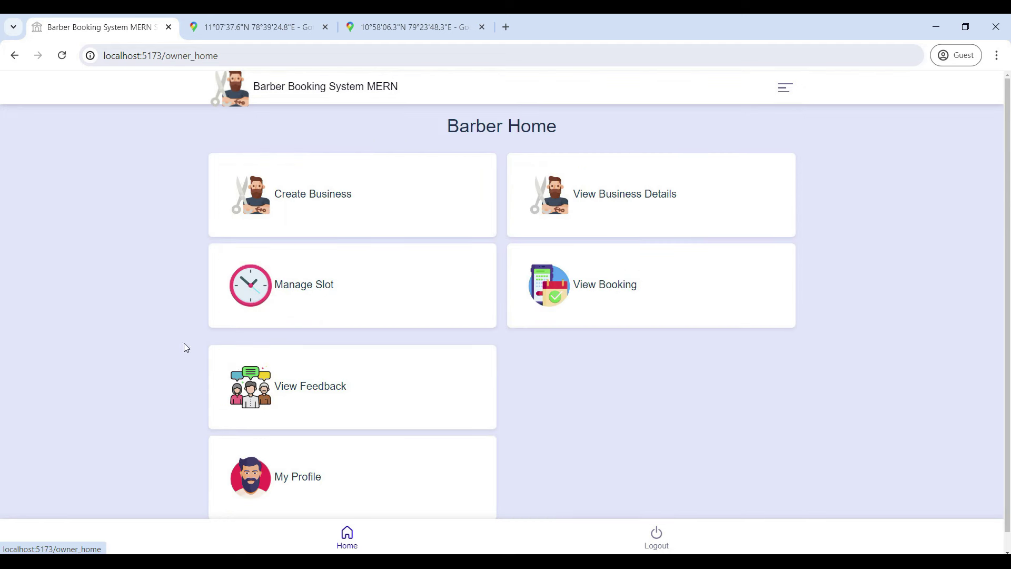
left_click(319, 289)
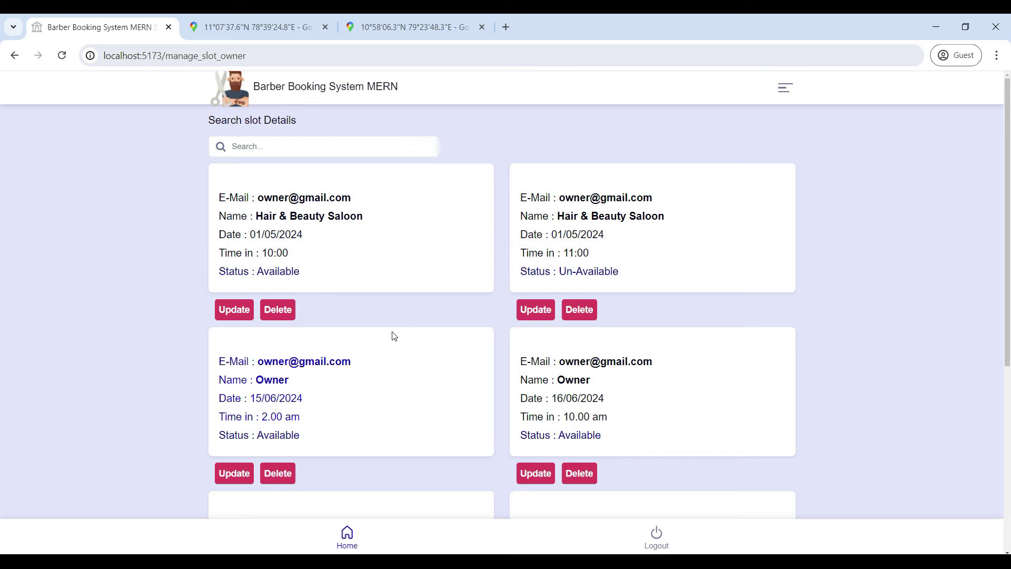
scroll(394, 336, "down", 3)
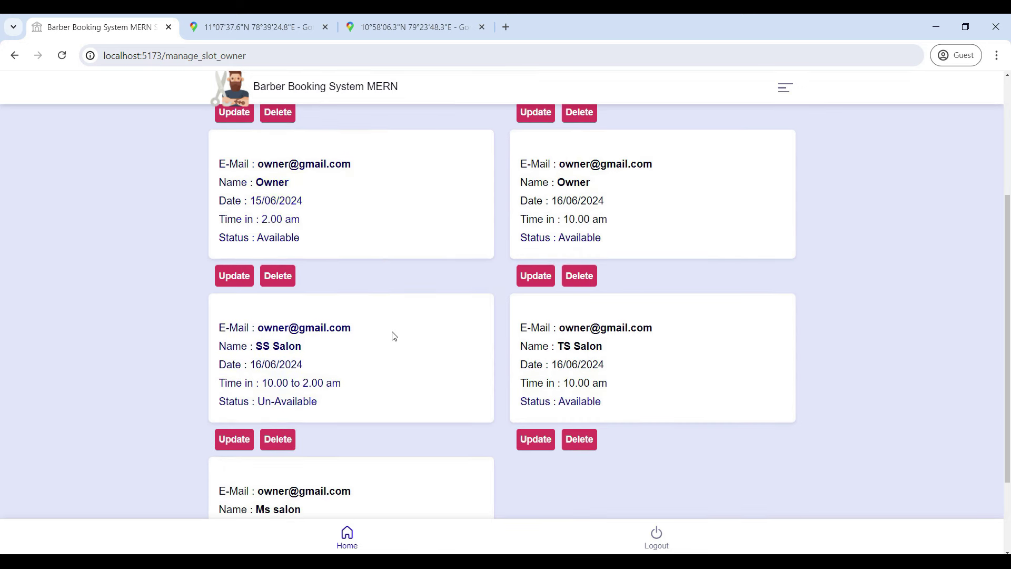
scroll(395, 336, "up", 4)
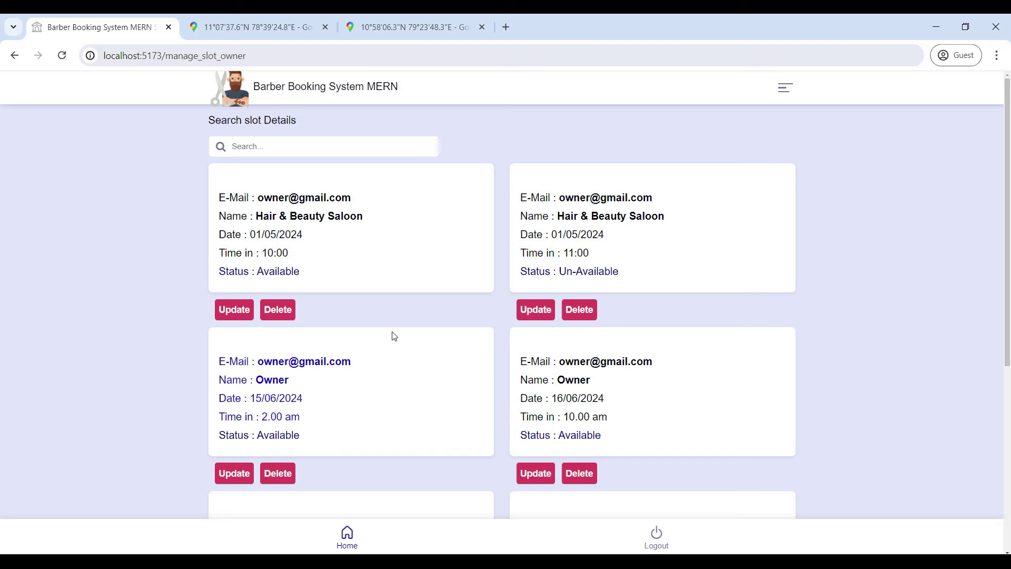
left_click(244, 311)
left_click(271, 185)
left_click(271, 213)
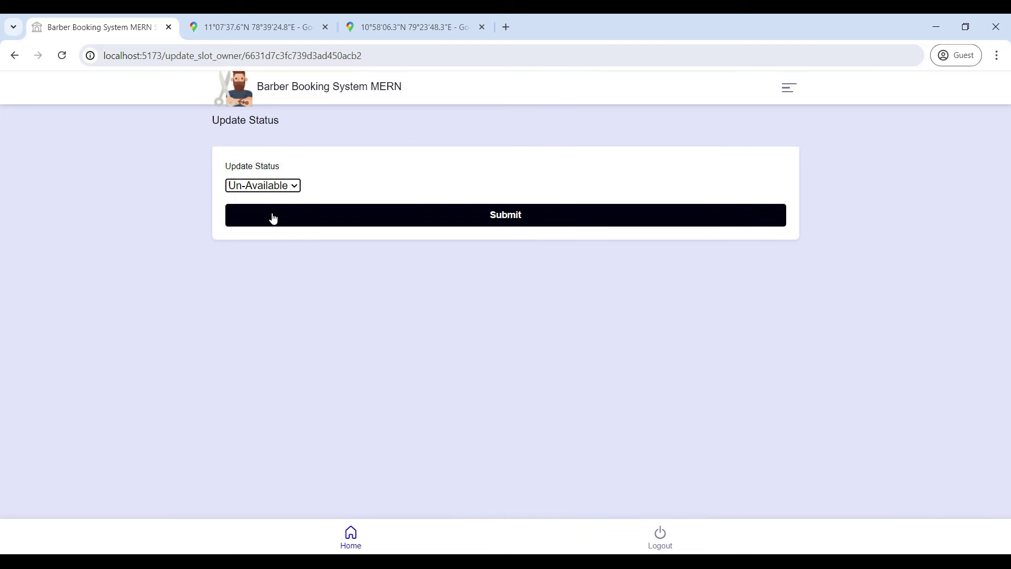
left_click(424, 223)
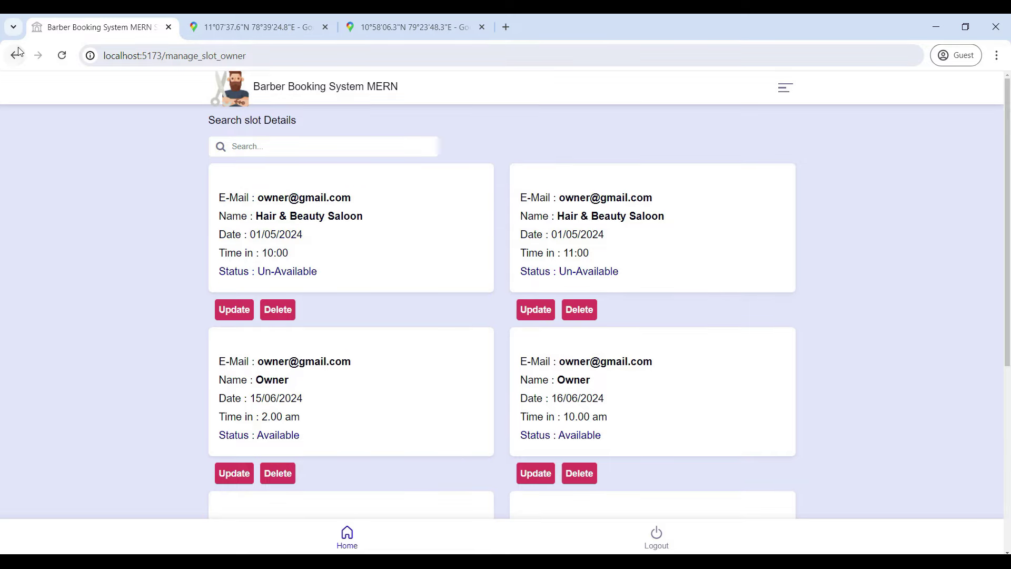
Step: Return to Barber Home and open the owner's booking list
left_click(21, 54)
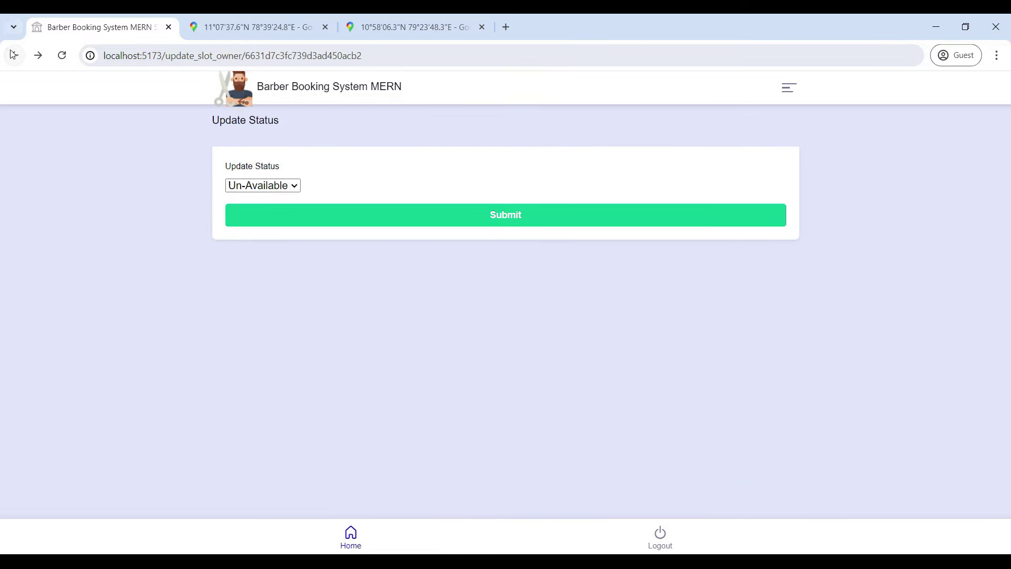
left_click(12, 54)
left_click(13, 54)
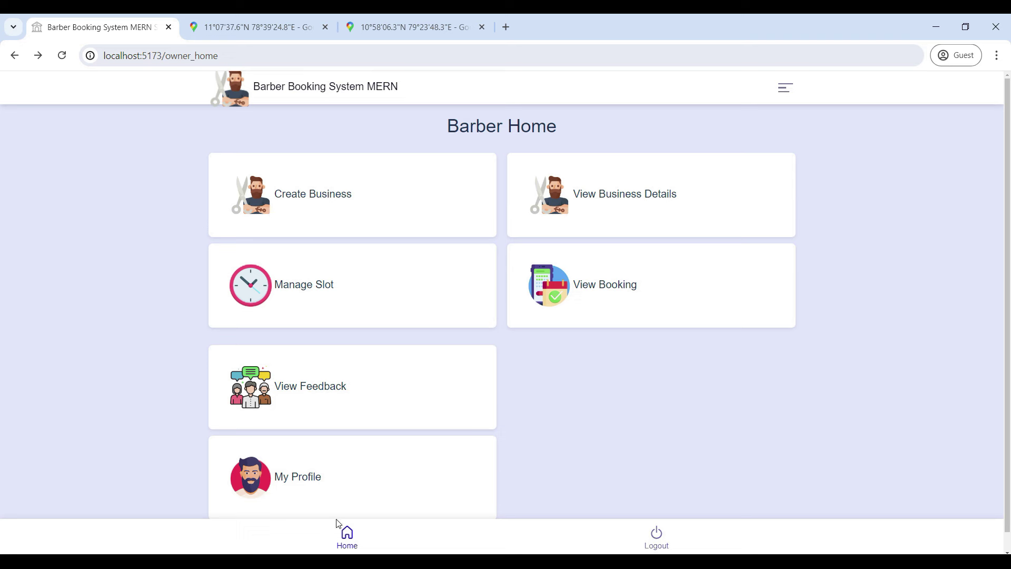
left_click(610, 289)
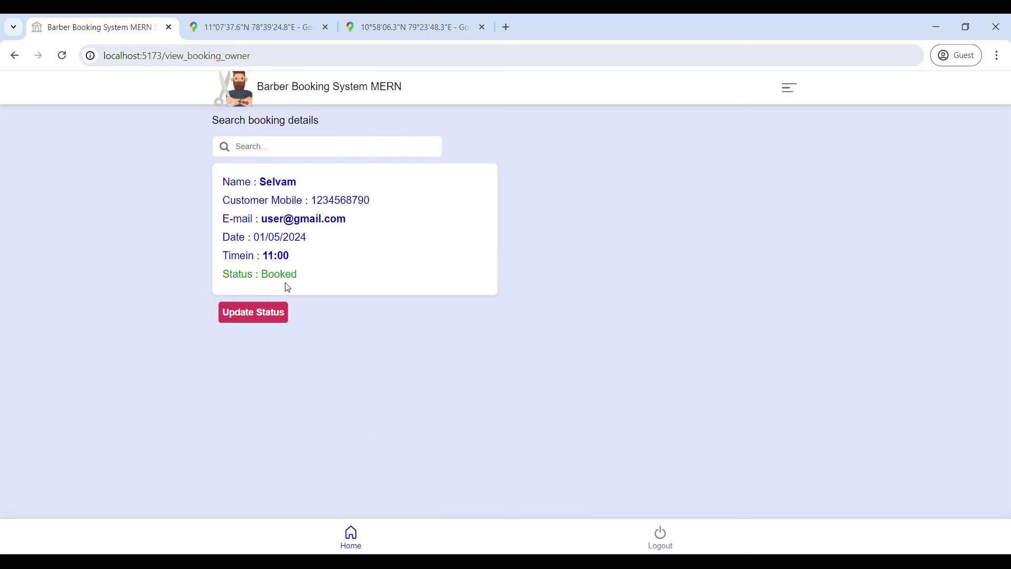
Step: Update the 01/05/2024 booking: keep status Booked and set the total amount to 500
left_click(248, 316)
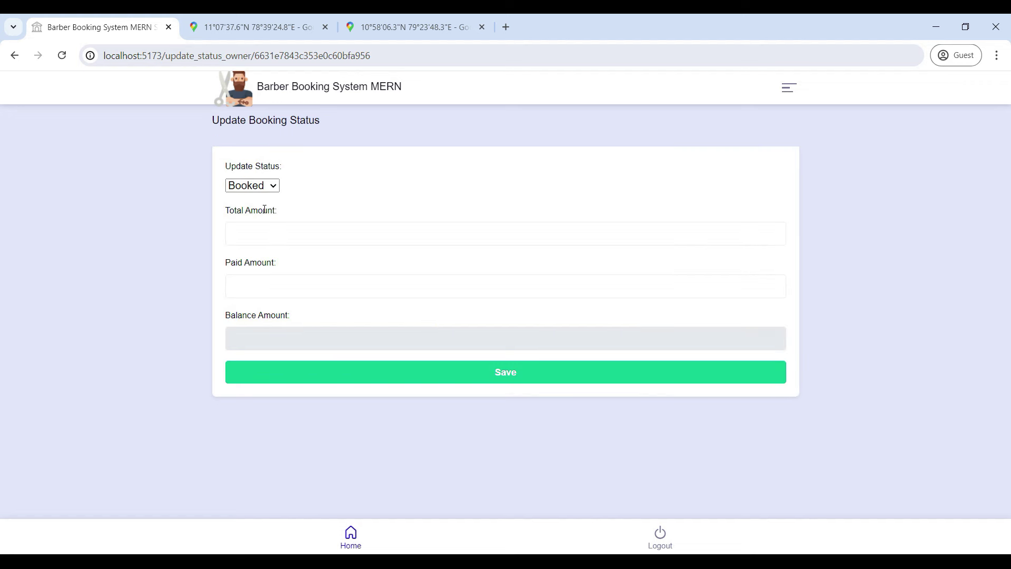
left_click(244, 229)
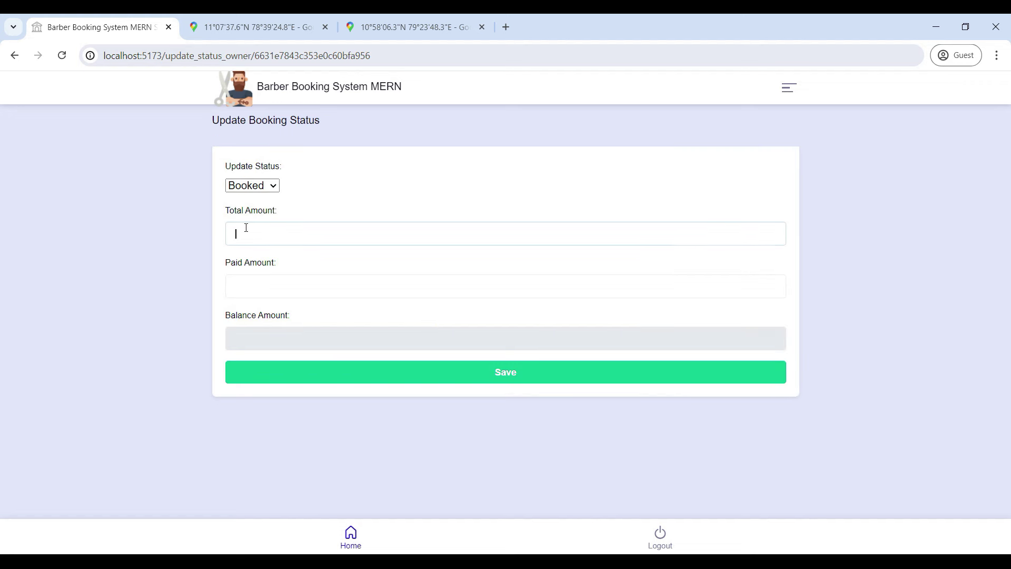
left_click(258, 185)
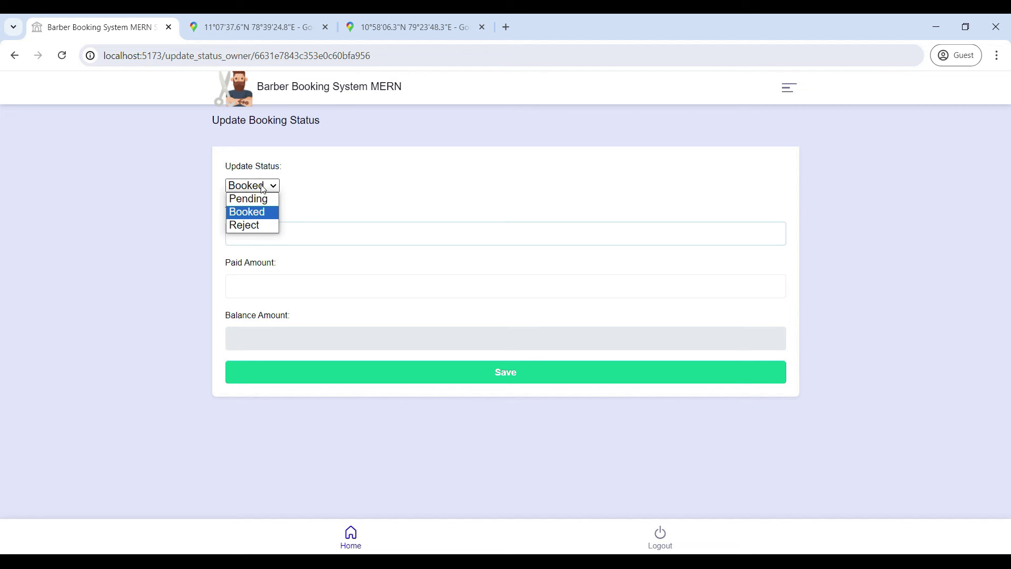
left_click(266, 214)
left_click(259, 234)
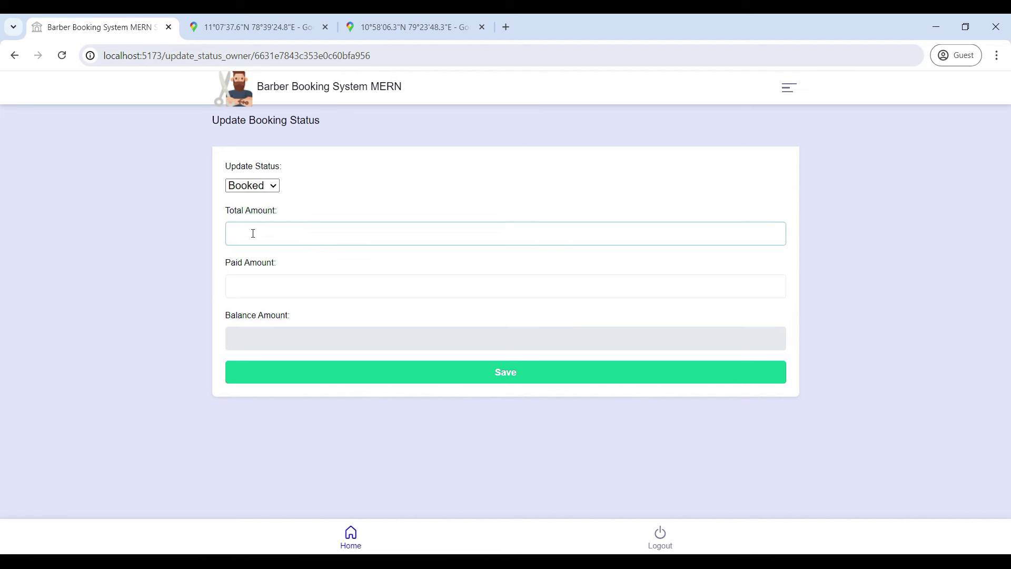
type("500")
left_click(451, 370)
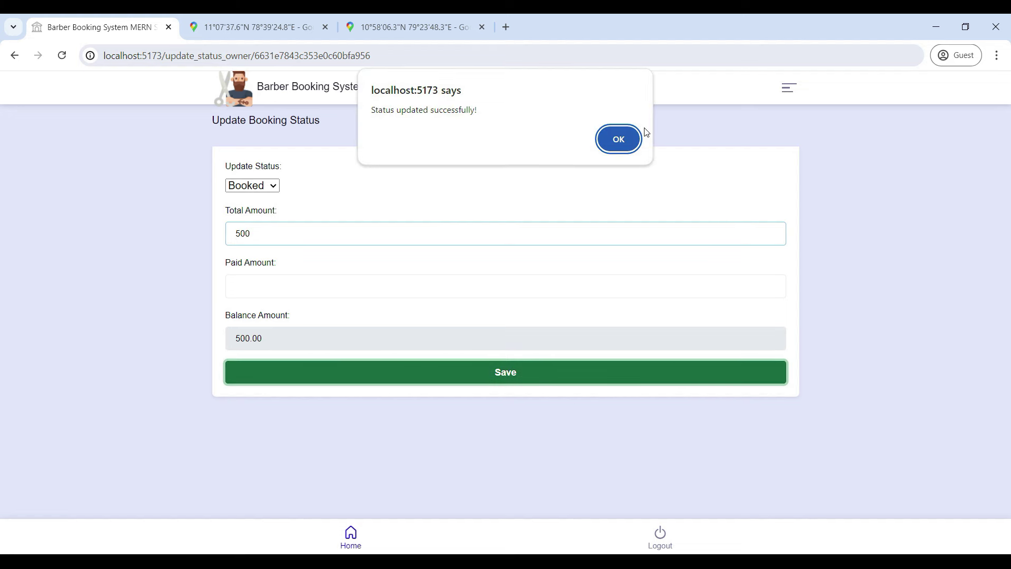
Step: Dismiss the confirmation and return to Barber Home
left_click(632, 138)
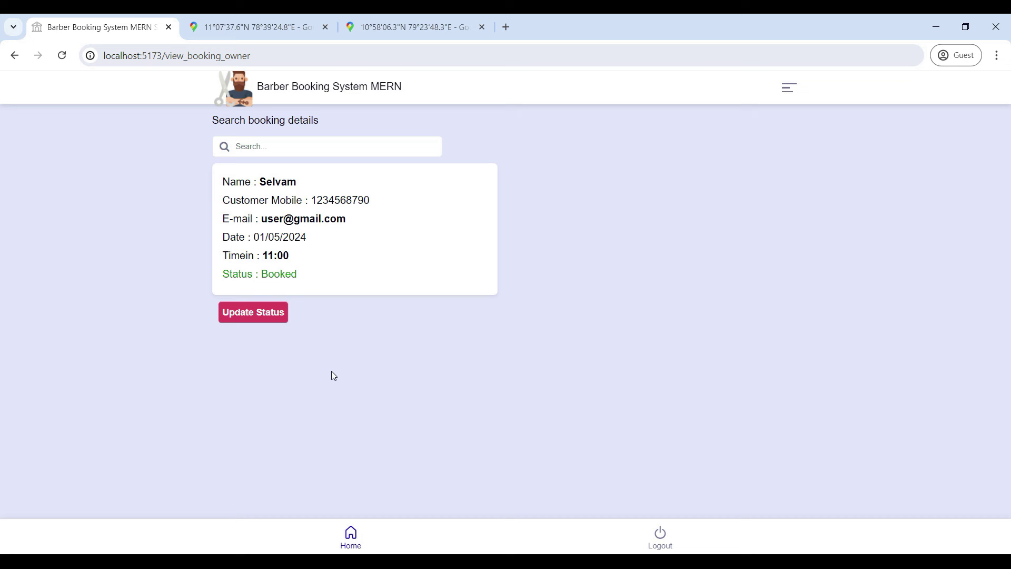
left_click(15, 55)
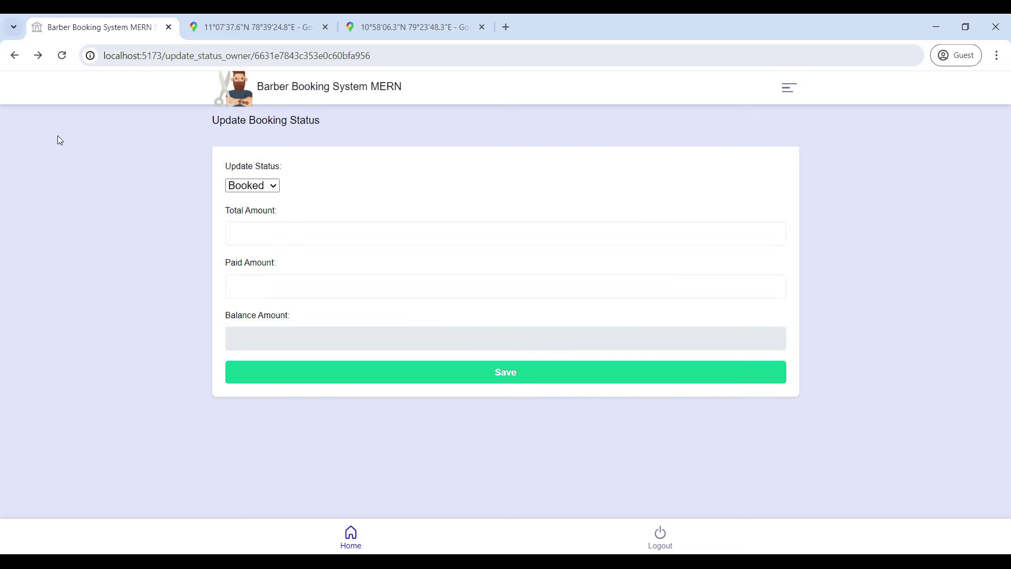
left_click(350, 536)
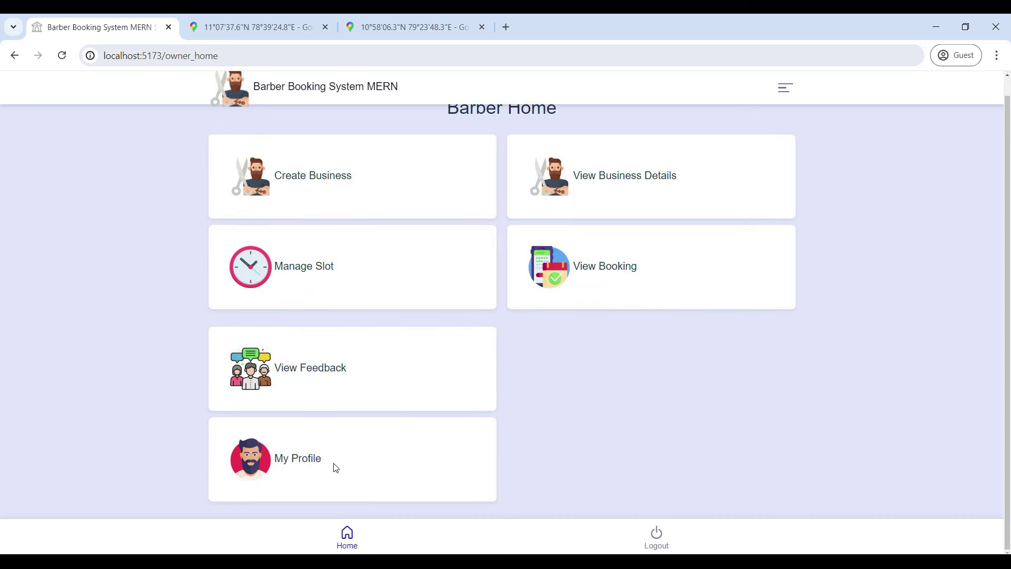
Step: Review the barber's feedback, profile and Edit Profile form without saving changes
left_click(324, 374)
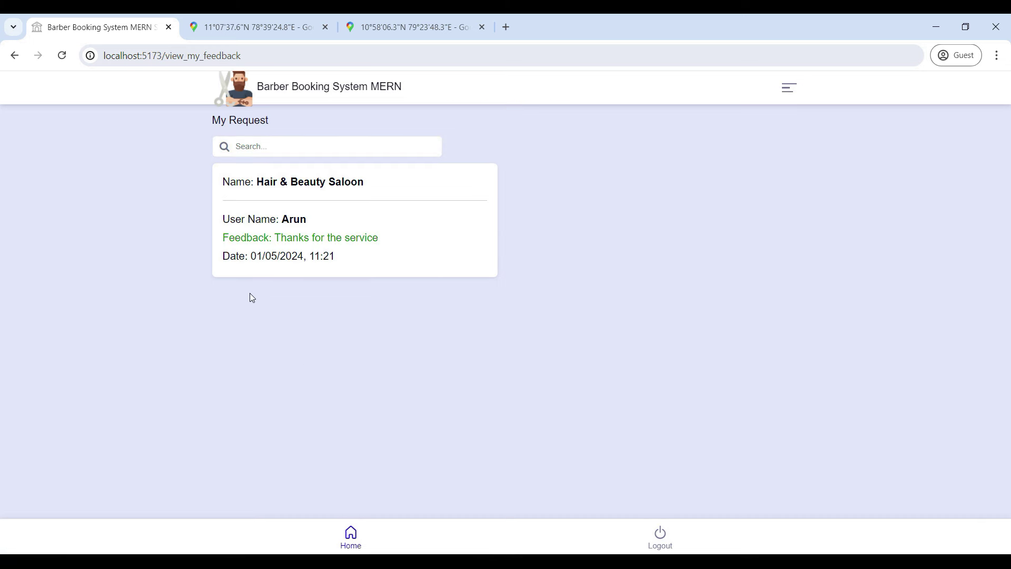
left_click(15, 55)
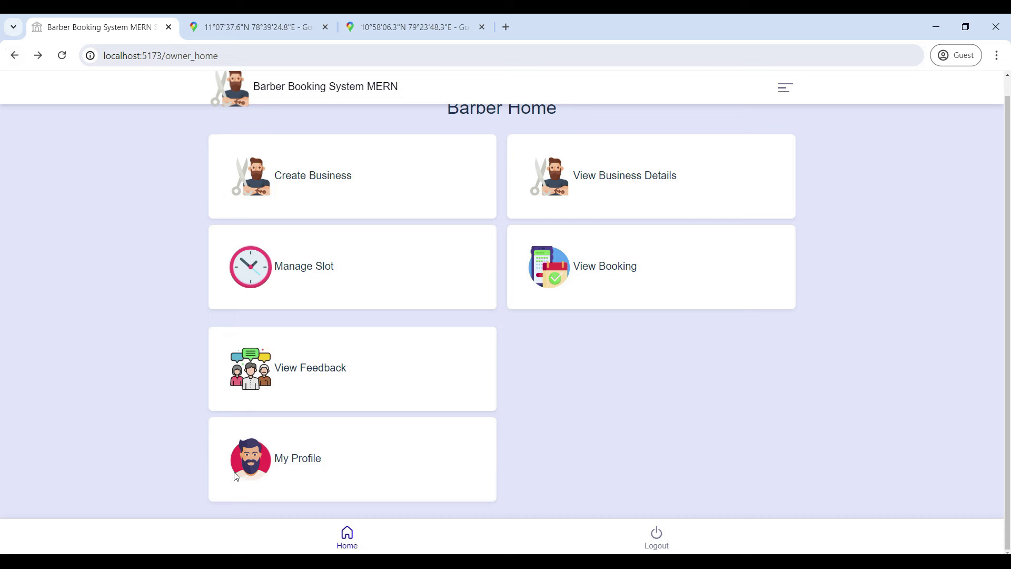
left_click(304, 473)
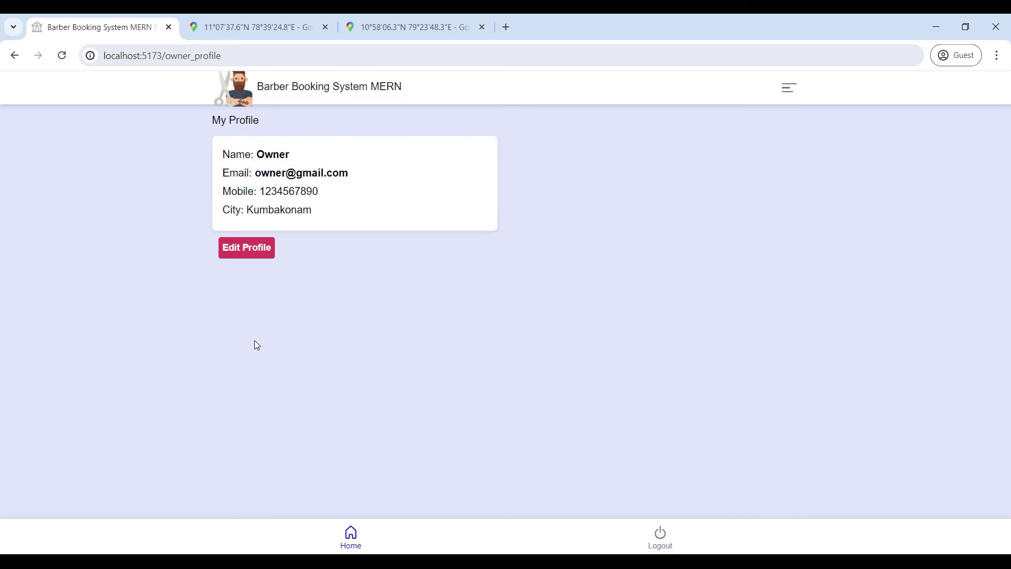
left_click(269, 258)
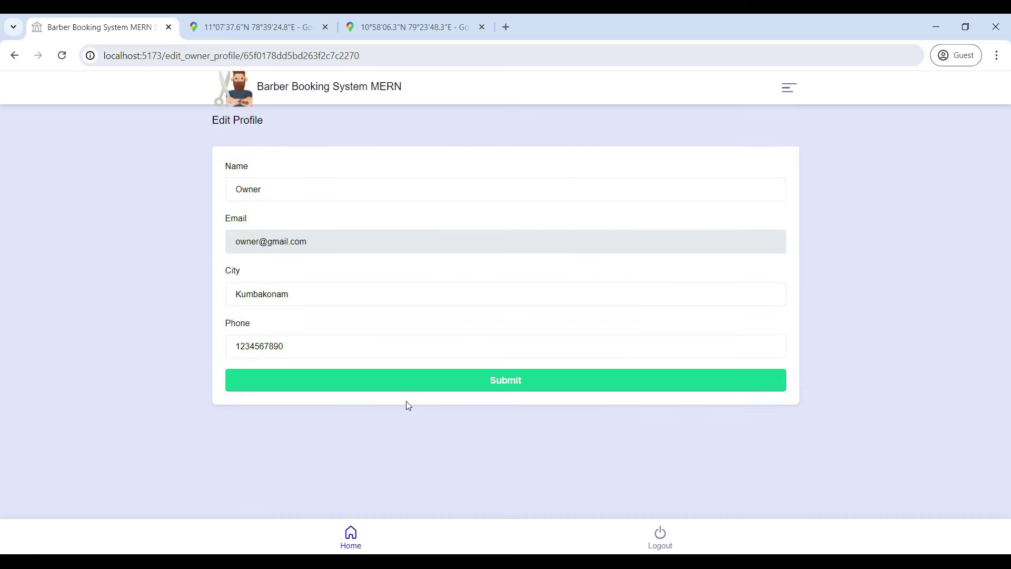
left_click(14, 55)
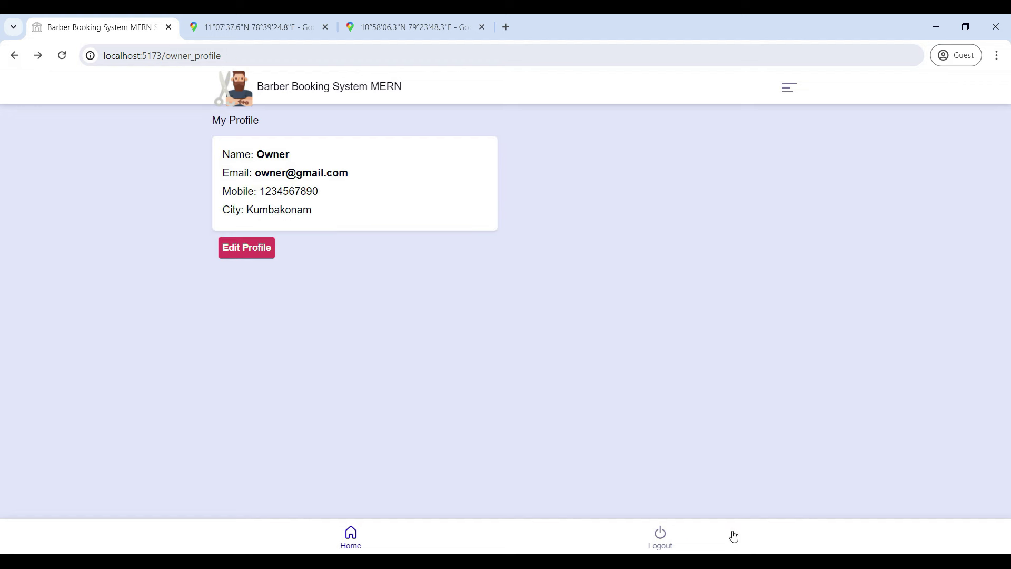
Step: Log out of the barber account and head to the admin login
left_click(662, 539)
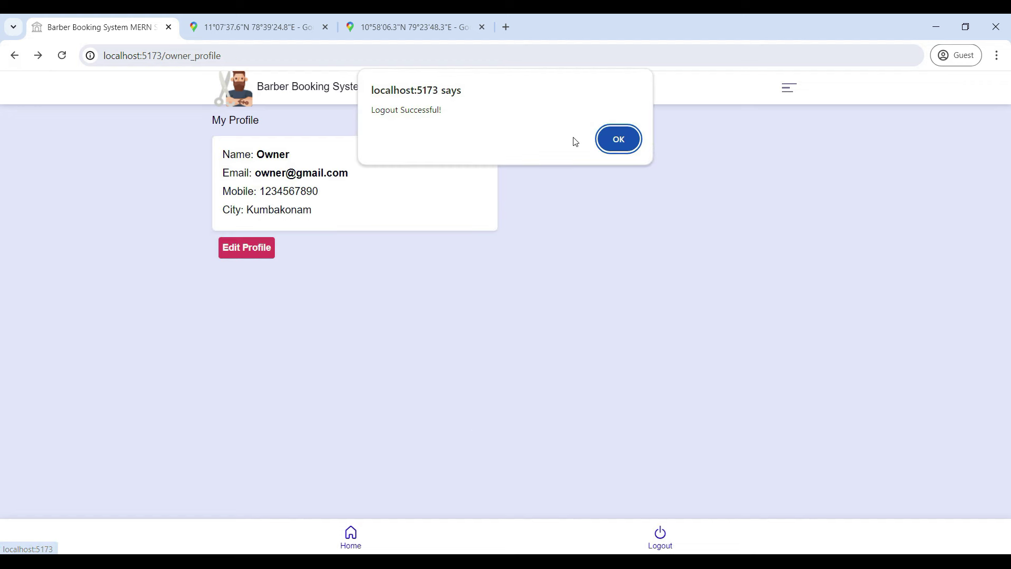
left_click(617, 139)
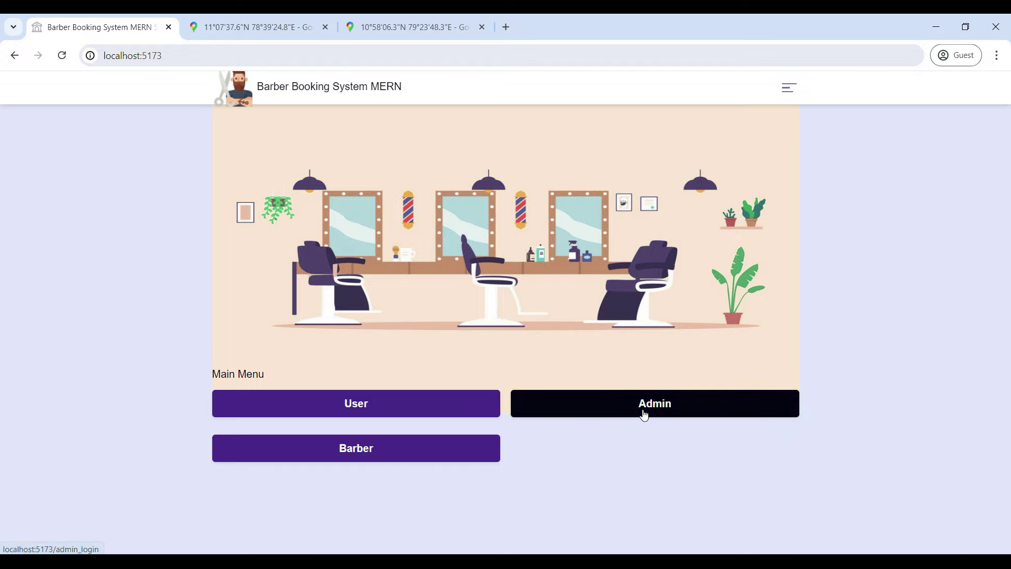
left_click(643, 415)
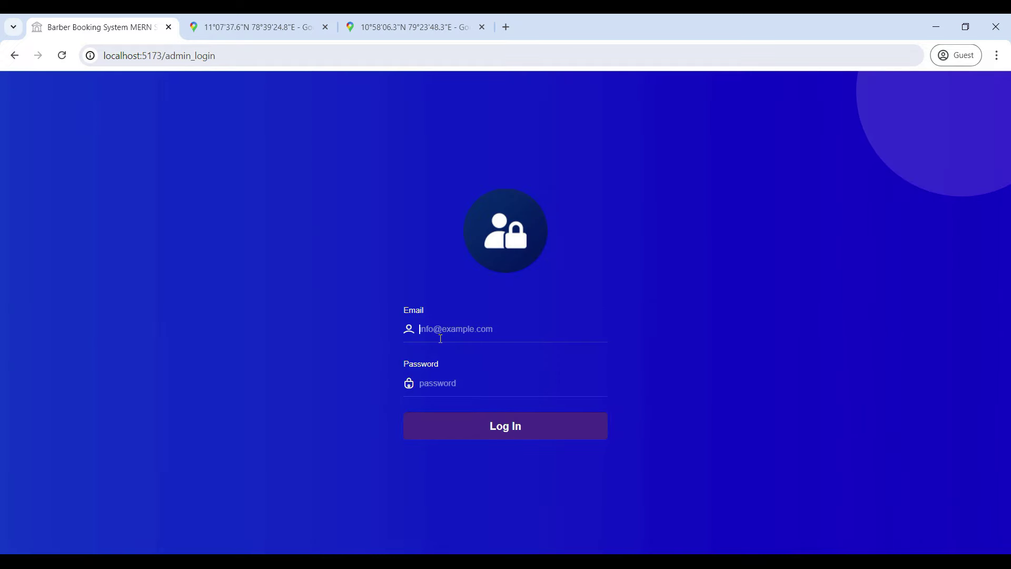
Step: Enter the admin email and password, retrying after the first failed login attempt
type("Admi")
type("n@gm")
type("adm")
left_click(478, 425)
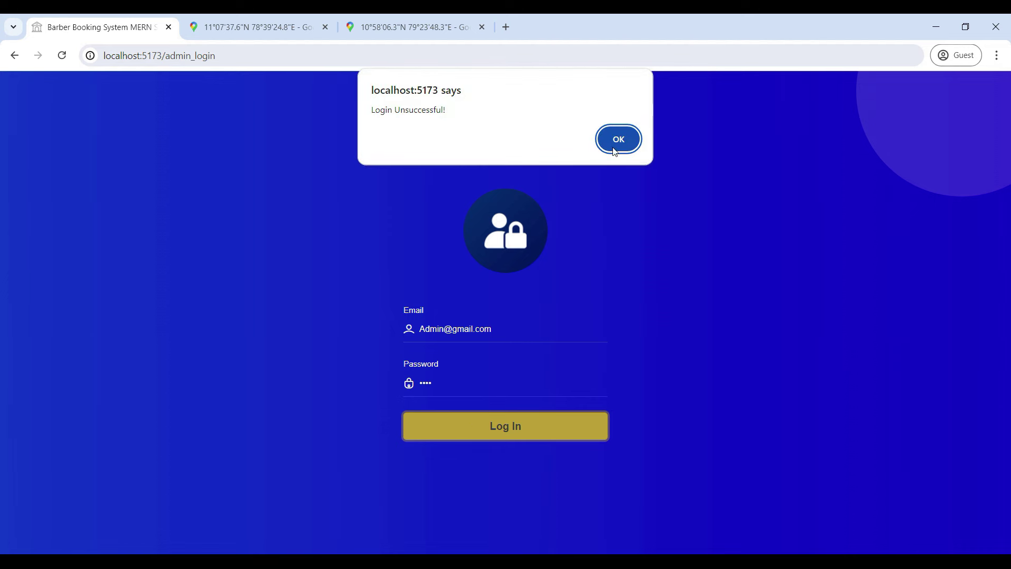
left_click(617, 139)
key("Return")
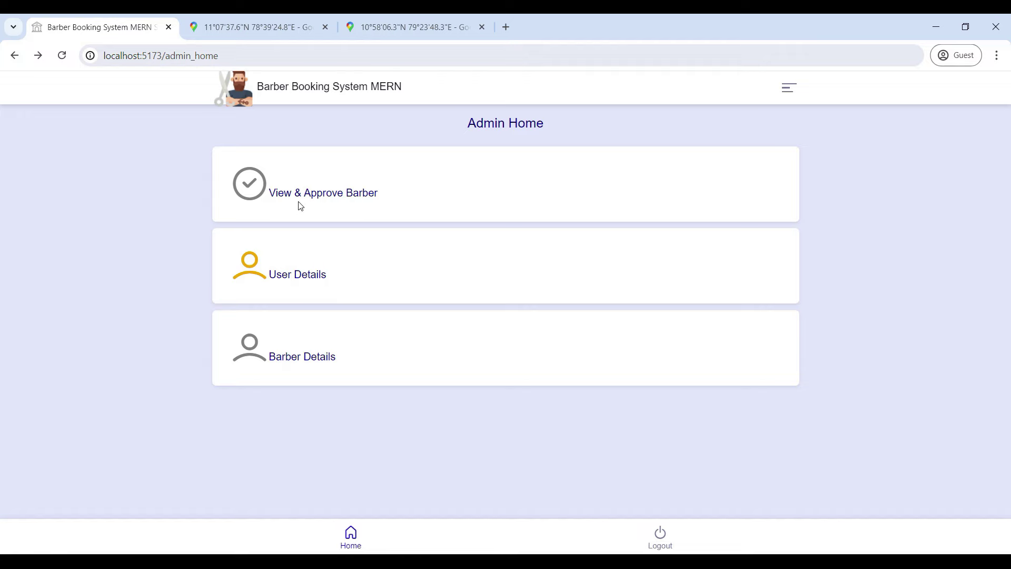
Step: Set the TS Salon barber listing's status to Approved and confirm the update
left_click(339, 196)
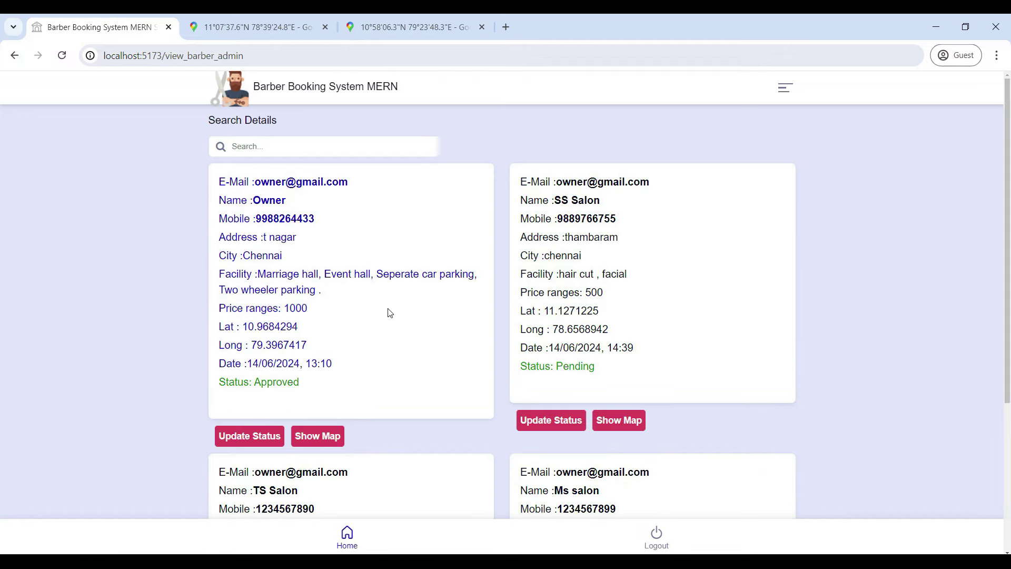
scroll(390, 313, "down", 4)
scroll(390, 312, "up", 4)
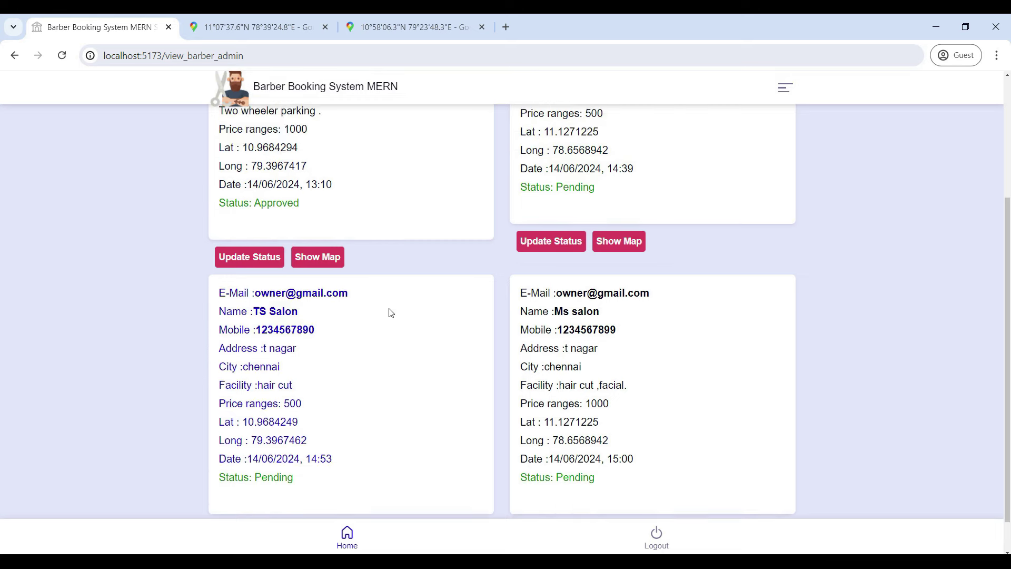
scroll(389, 311, "down", 4)
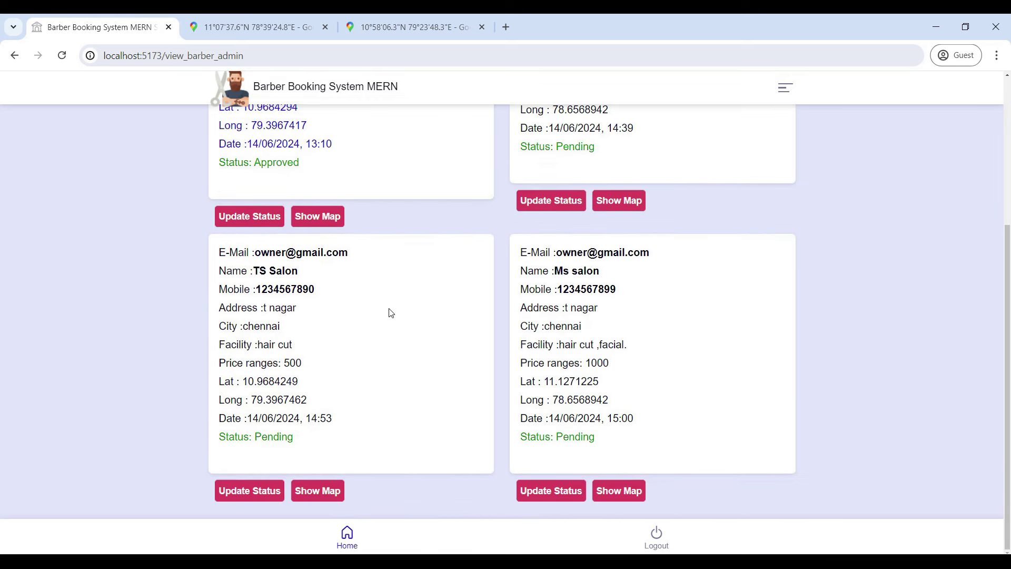
left_click(265, 490)
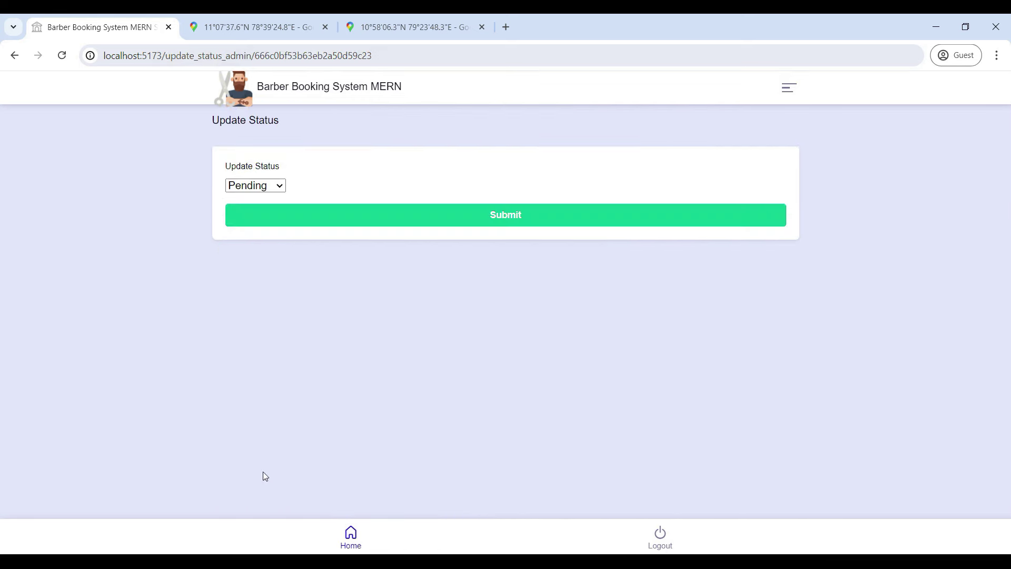
left_click(269, 188)
left_click(265, 213)
left_click(476, 211)
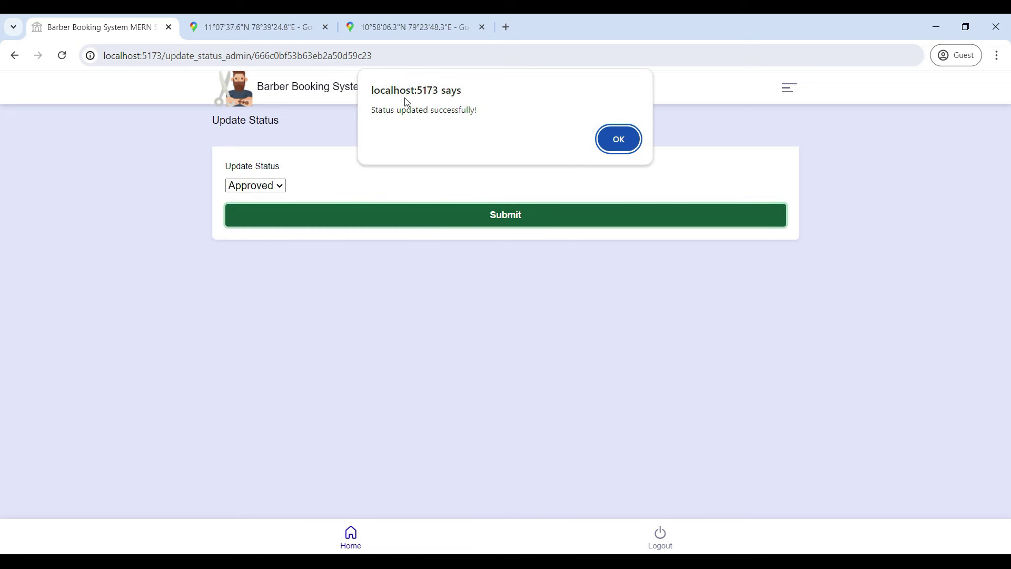
left_click(617, 141)
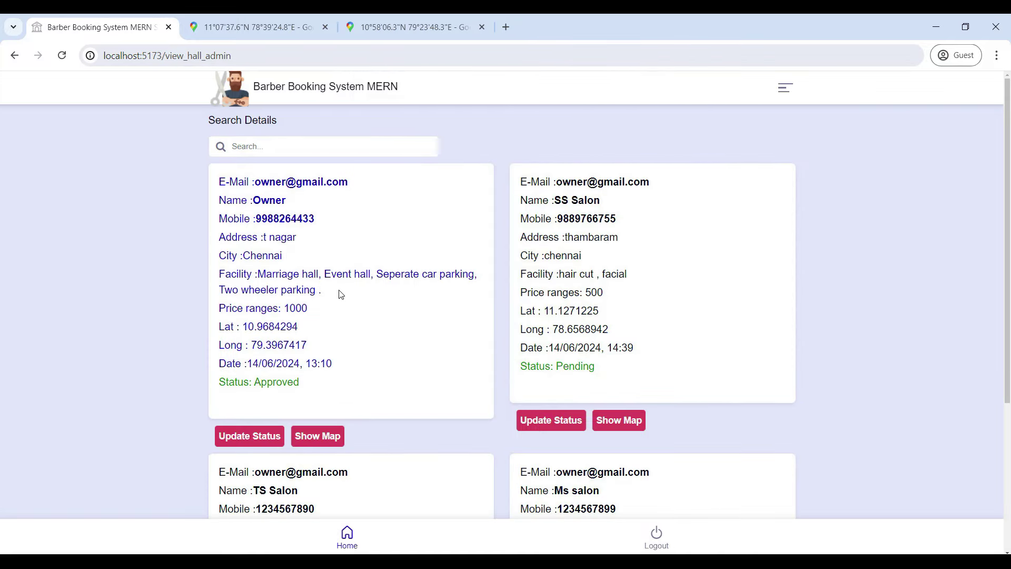
Step: Leave the approval list and go back to Admin Home
scroll(356, 270, "down", 5)
scroll(354, 269, "up", 5)
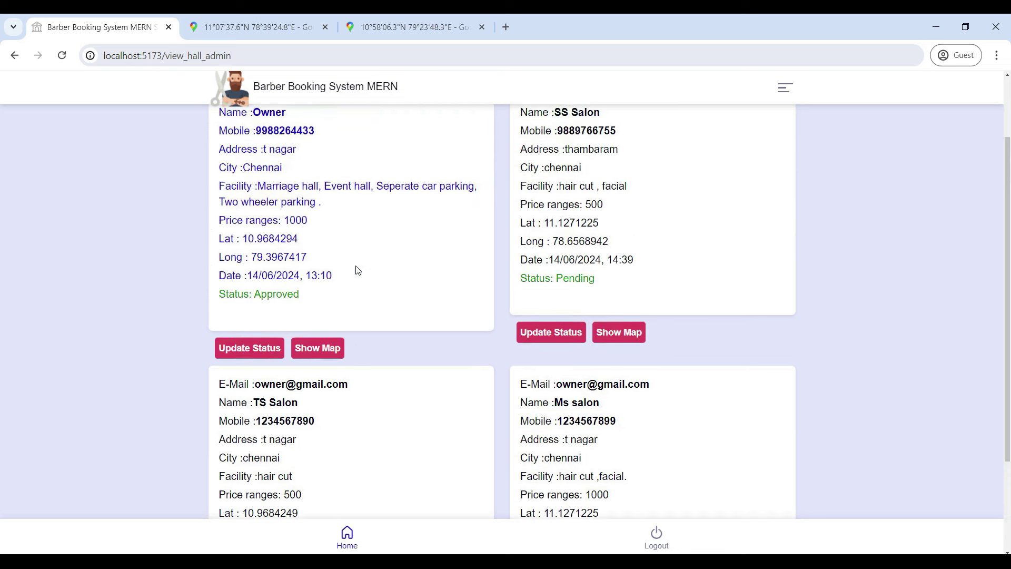
left_click(15, 55)
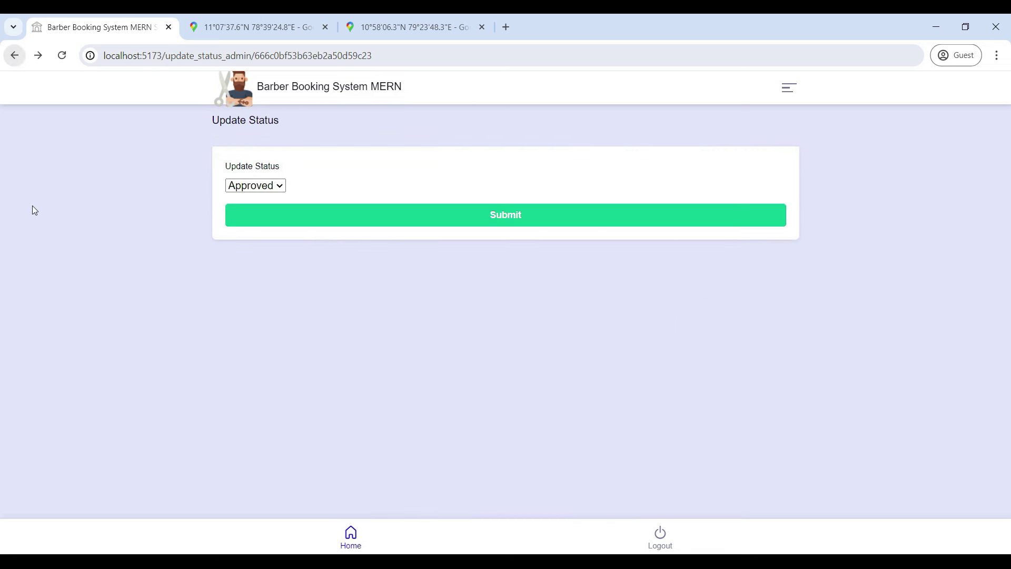
left_click(351, 538)
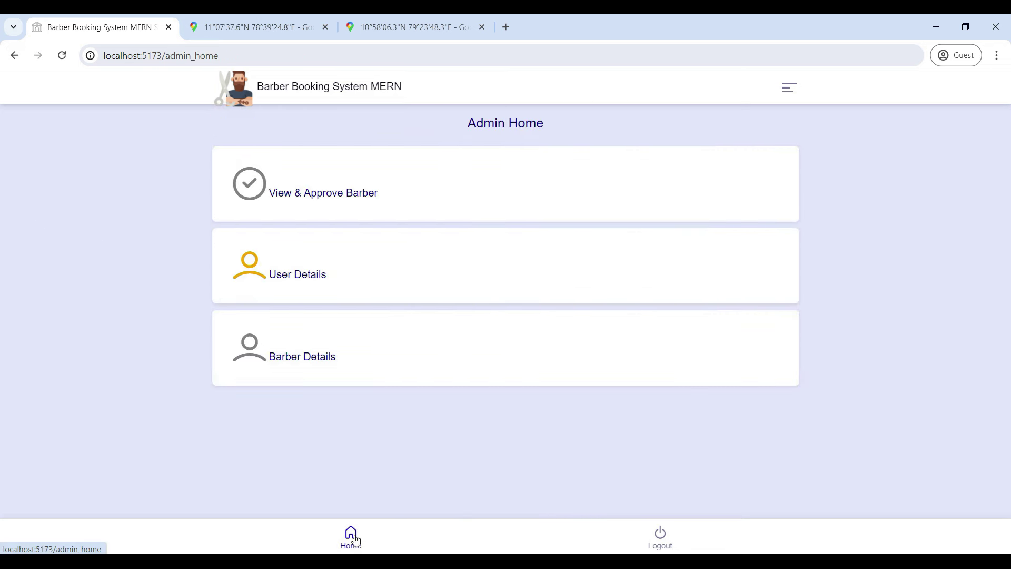
Step: Review the registered users' details and the barber owner details from Admin Home
left_click(296, 275)
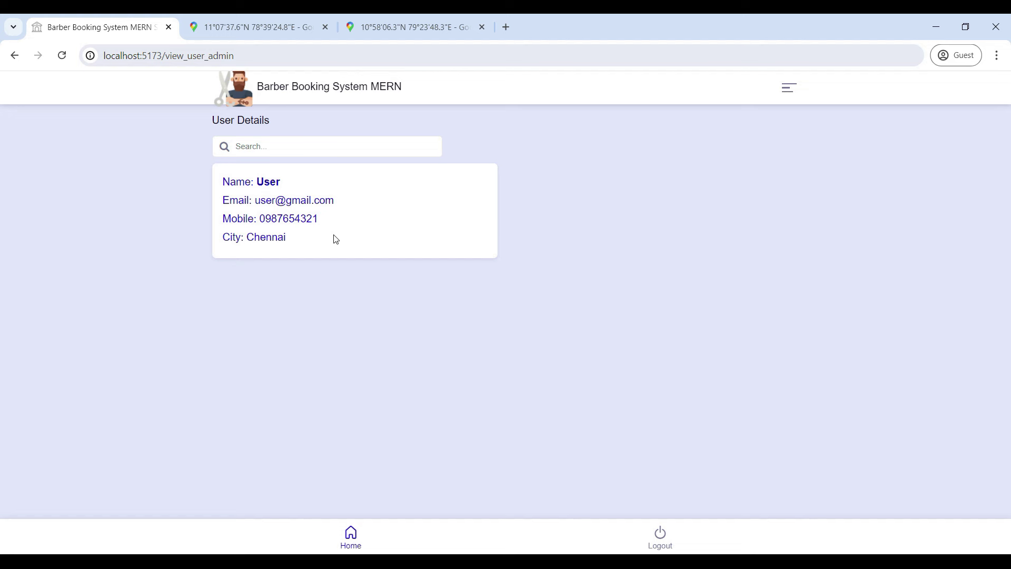
left_click(14, 55)
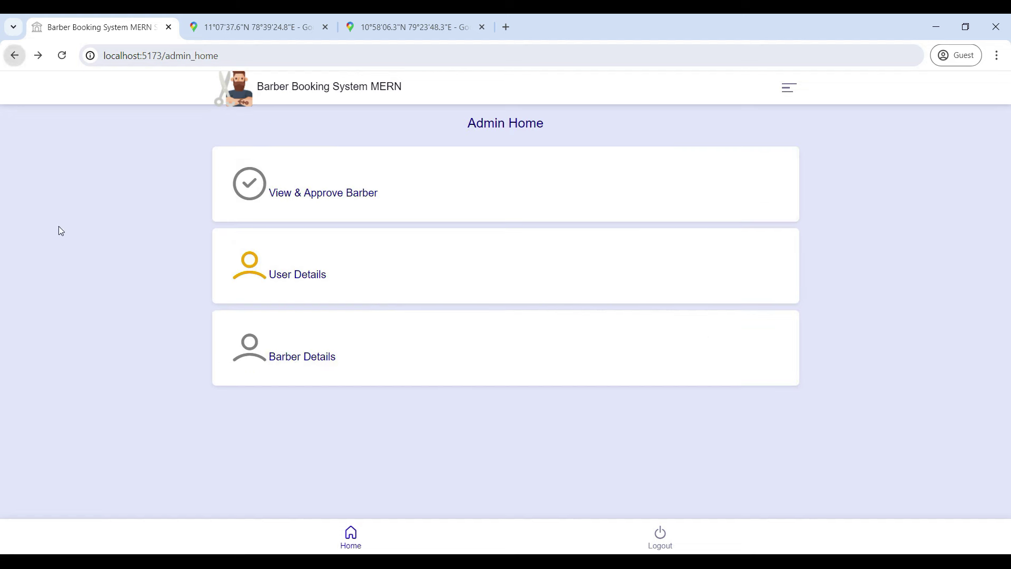
left_click(311, 357)
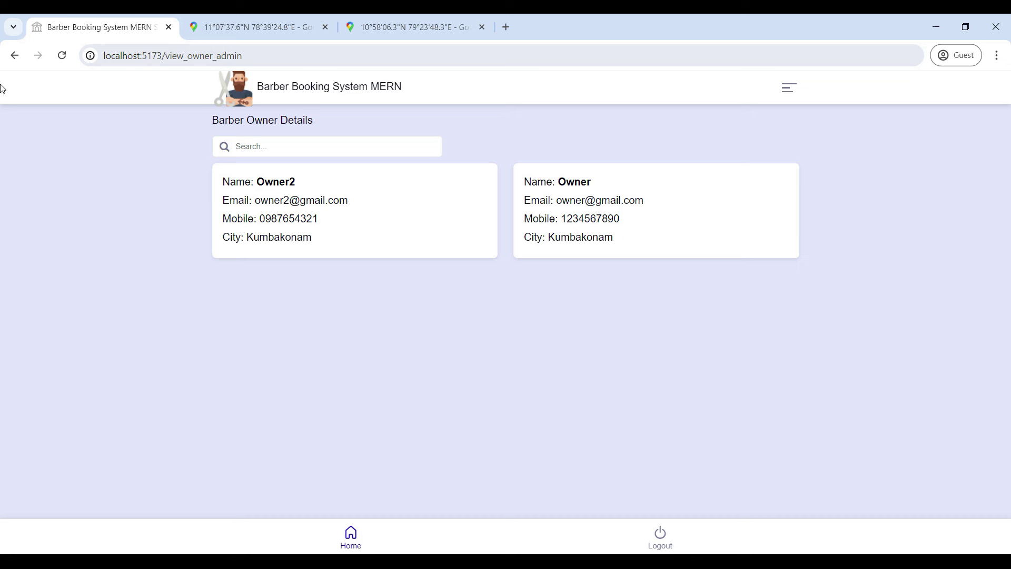
left_click(15, 55)
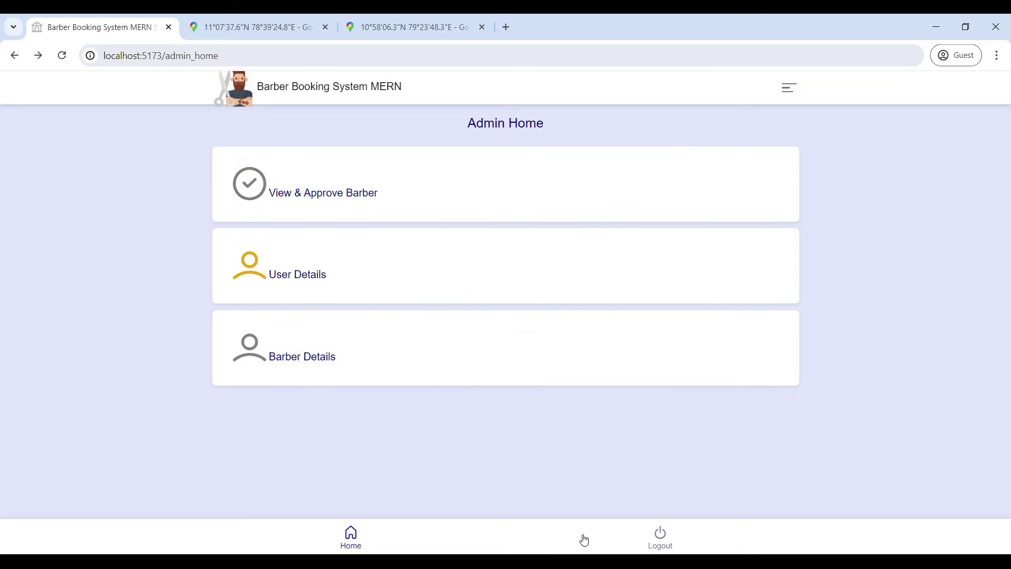
Step: Log out of the admin account and go to the User login page
left_click(659, 538)
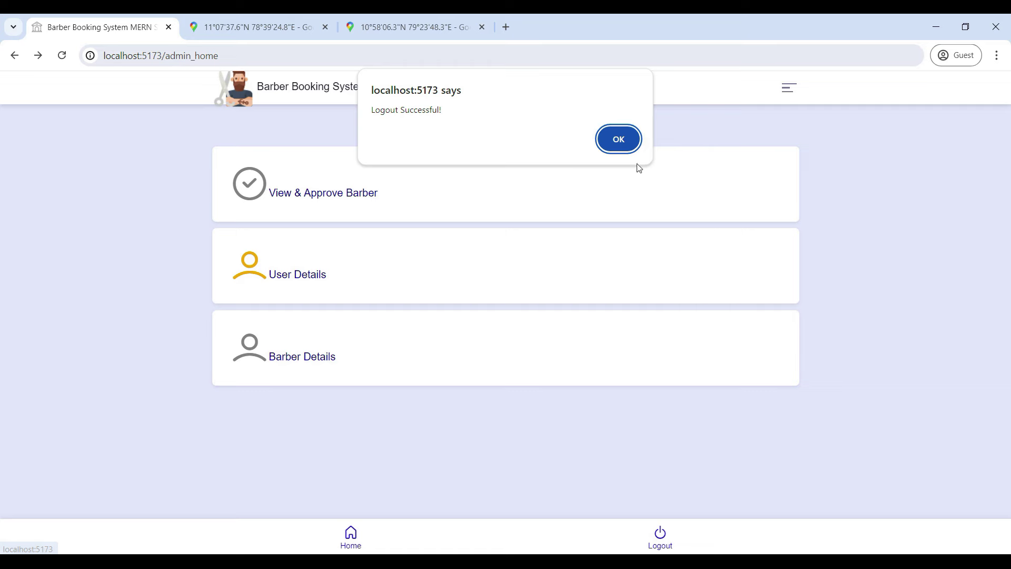
left_click(620, 138)
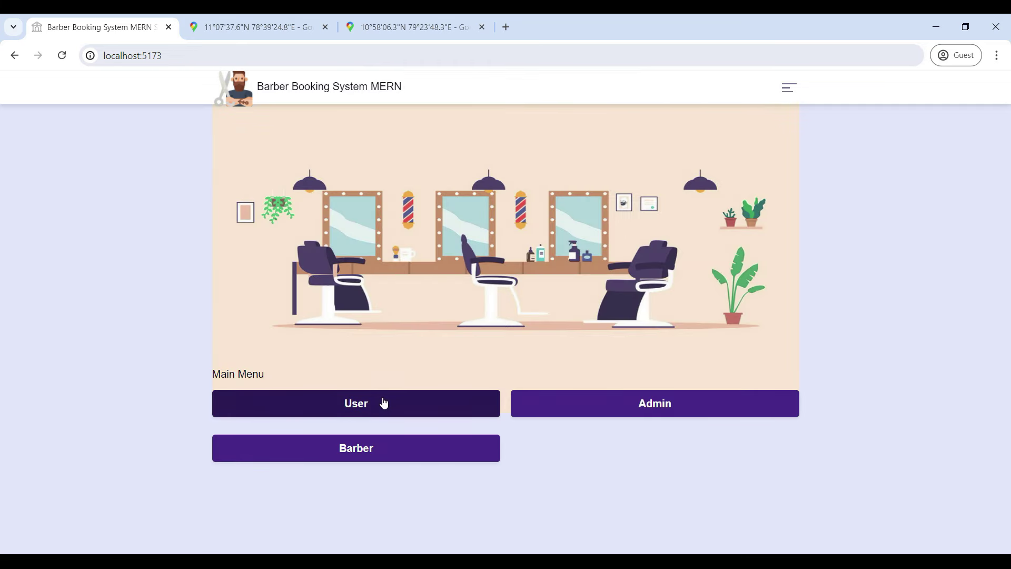
left_click(389, 404)
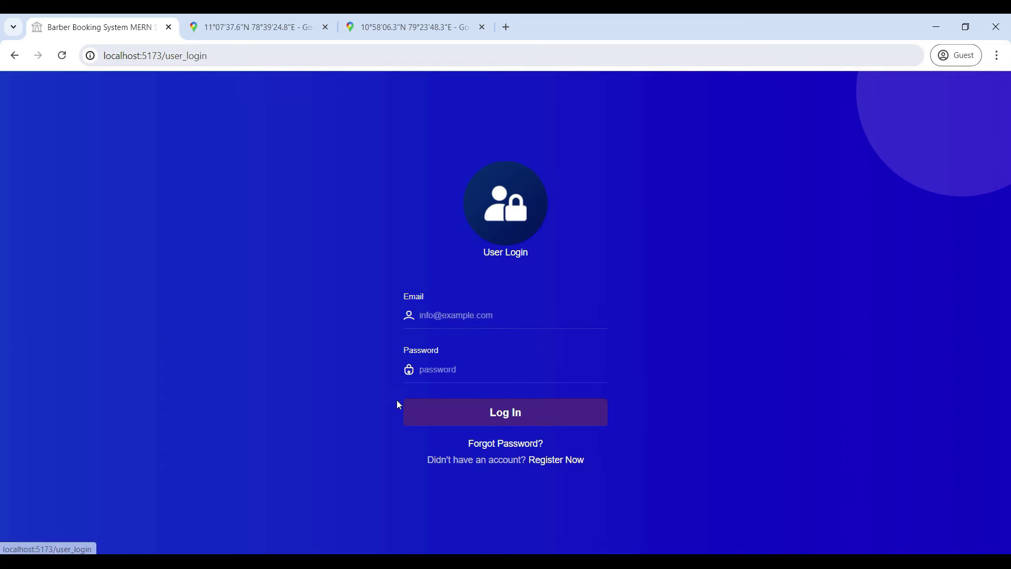
Step: Open the new user registration form and enter and correct the email address
left_click(557, 465)
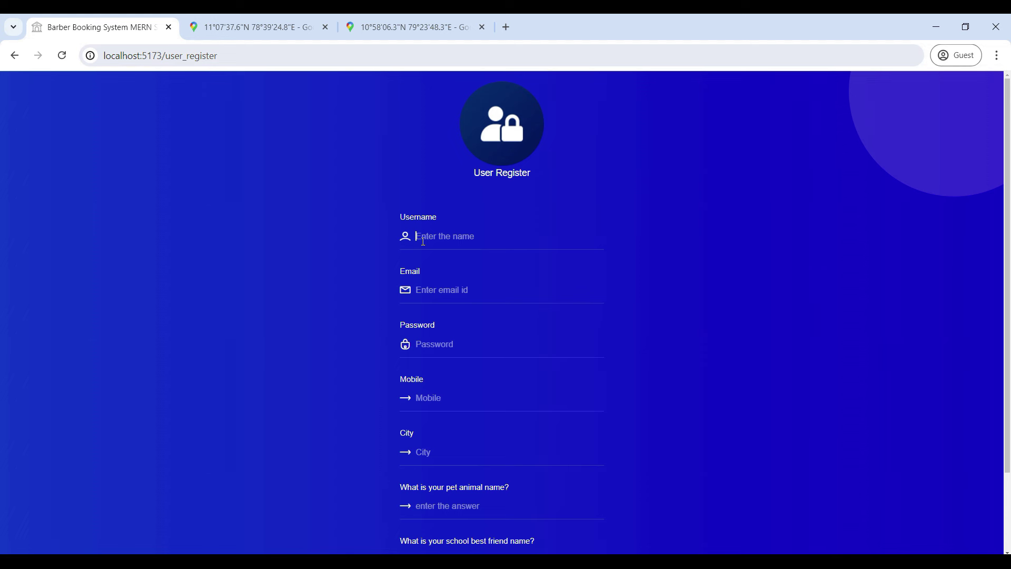
type("use")
type("use")
type("r@")
type("g")
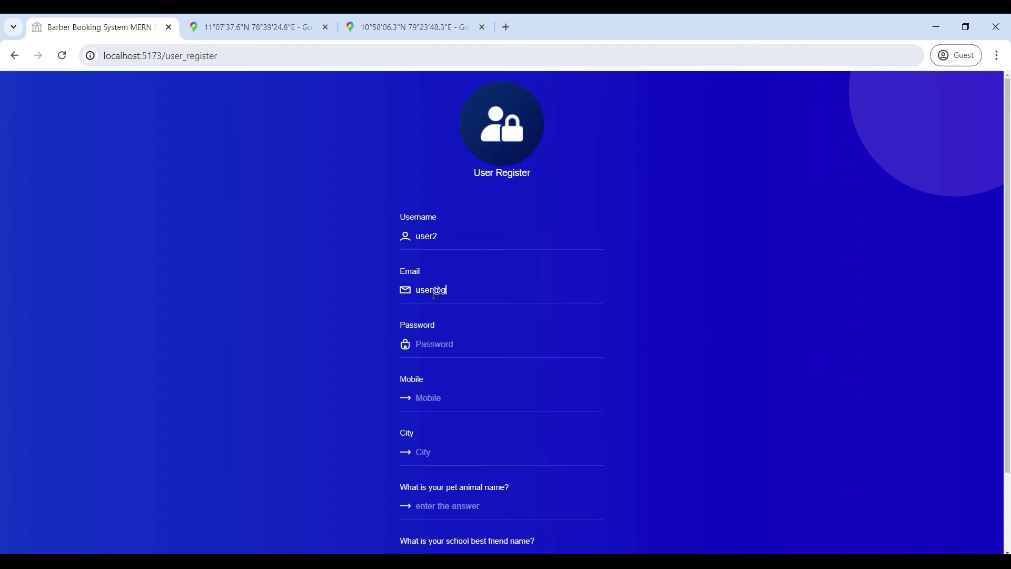
type("mail.com")
left_click(431, 289)
type("21")
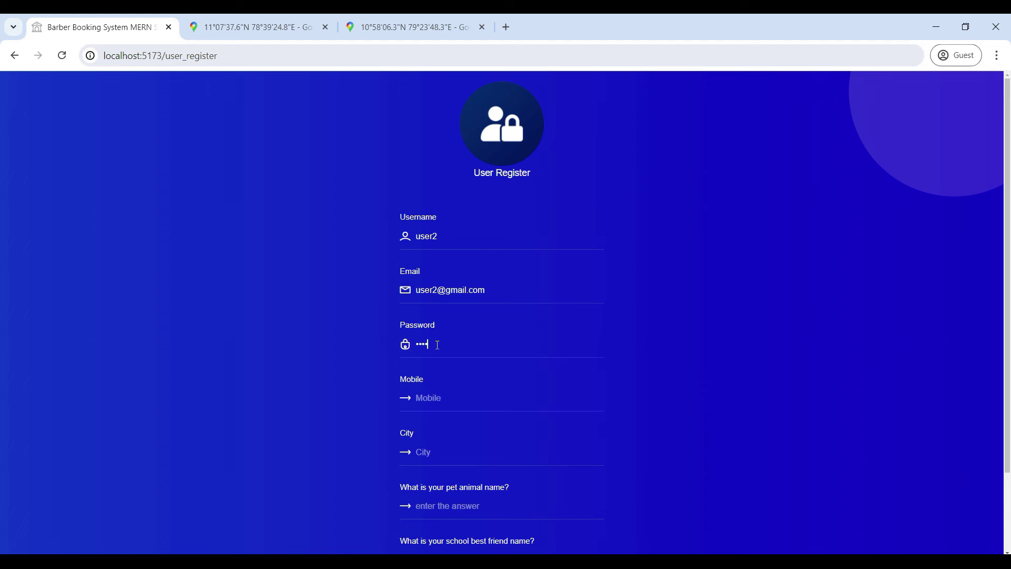
type("1234567890")
Step: Enter the city 'chennte' and the school best friend security answer, then submit
scroll(441, 474, "down", 2)
left_click(423, 361)
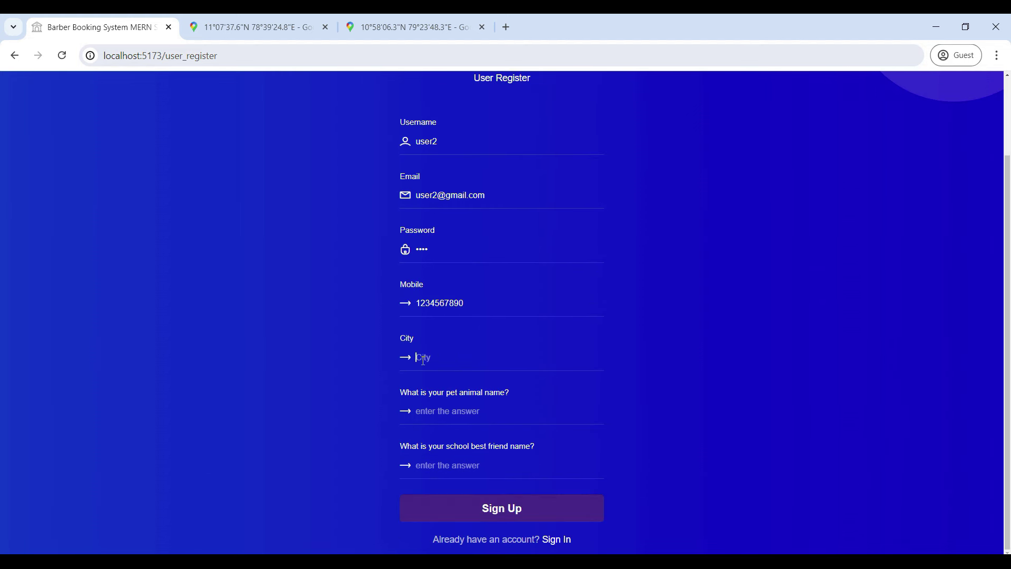
type("chenn")
type("te")
left_click(430, 472)
type("test")
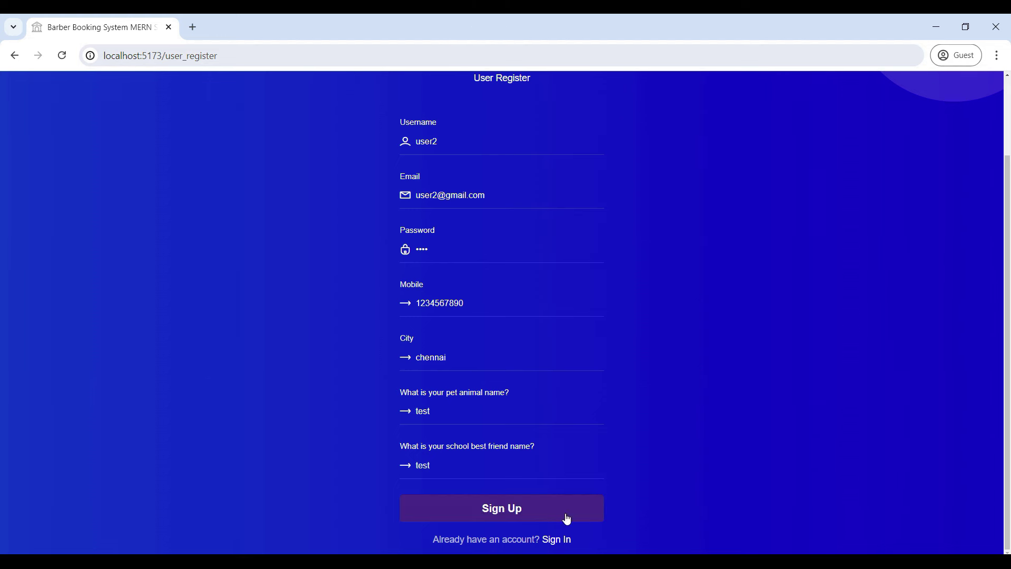
left_click(513, 510)
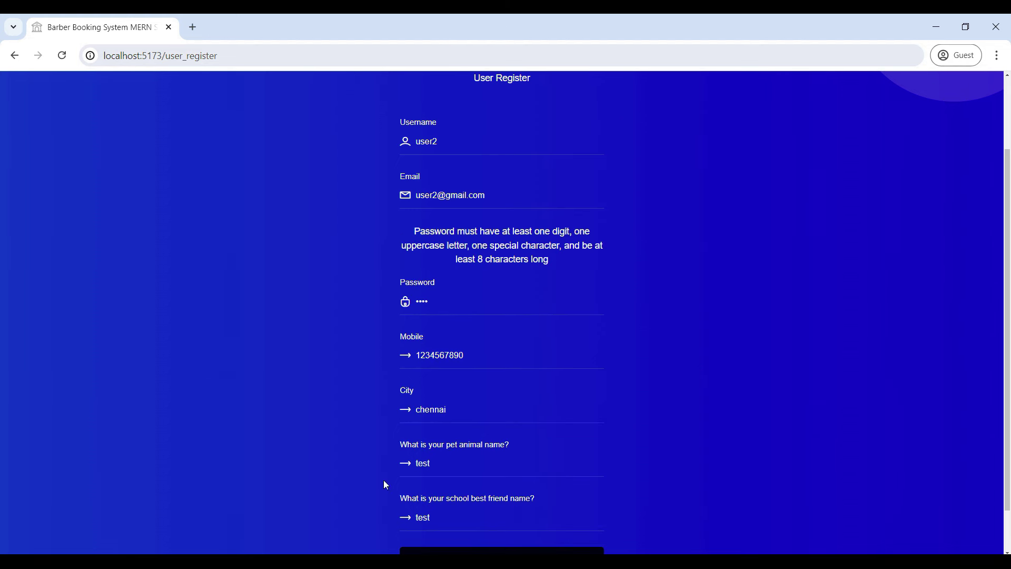
Step: Re-enter a password meeting the rules, sign up again, and dismiss the success alert
scroll(548, 449, "down", 1)
left_click(439, 252)
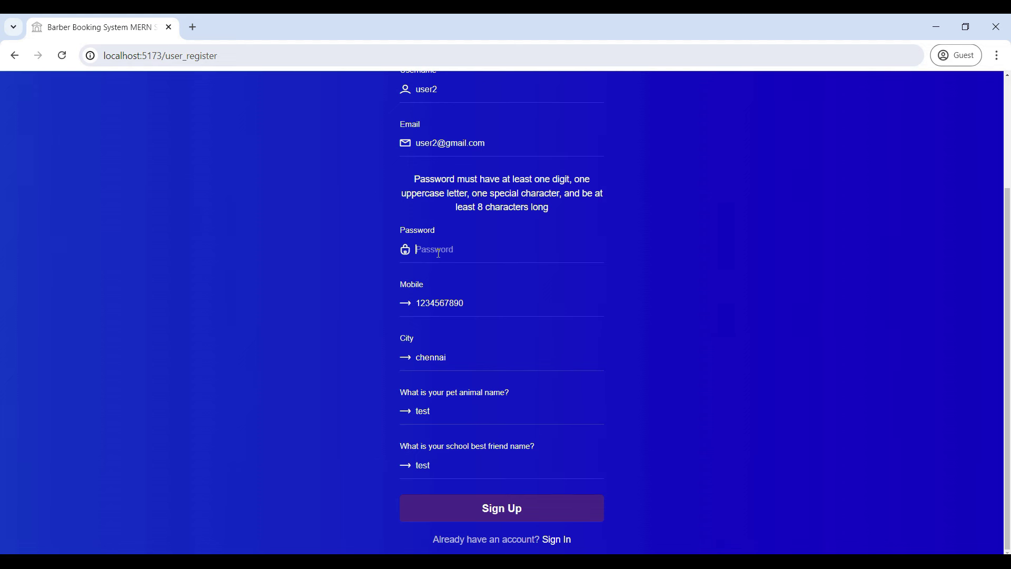
type("Test")
left_click(485, 508)
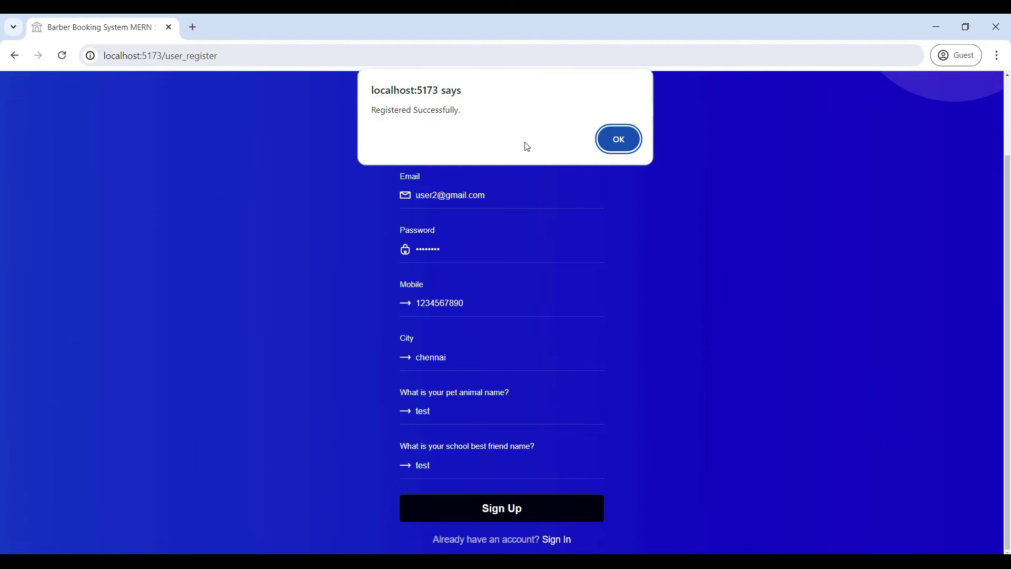
left_click(609, 143)
left_click(393, 401)
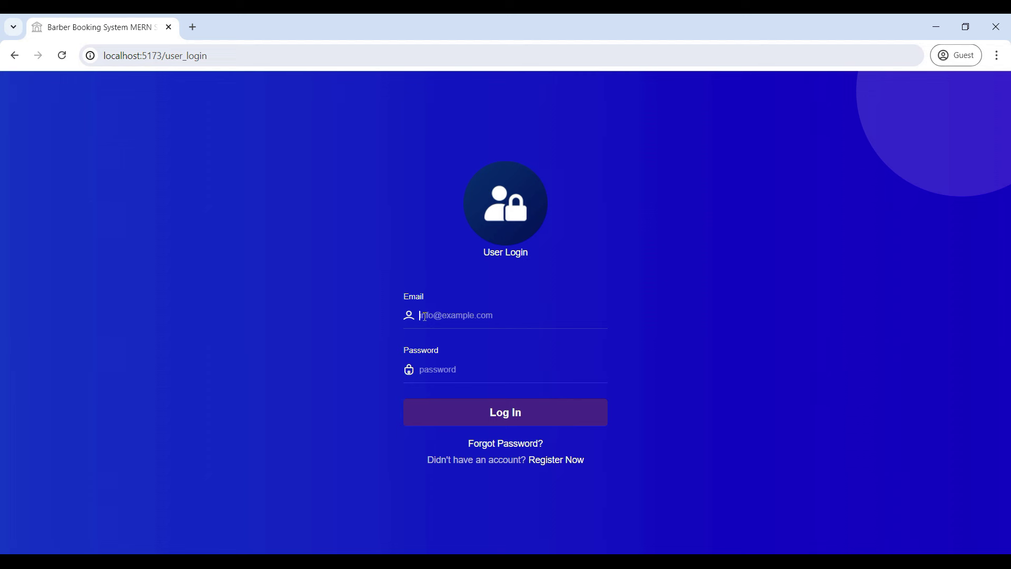
Step: Log in on the User Login form with the new account's email and password
type("user@gmail.com1234")
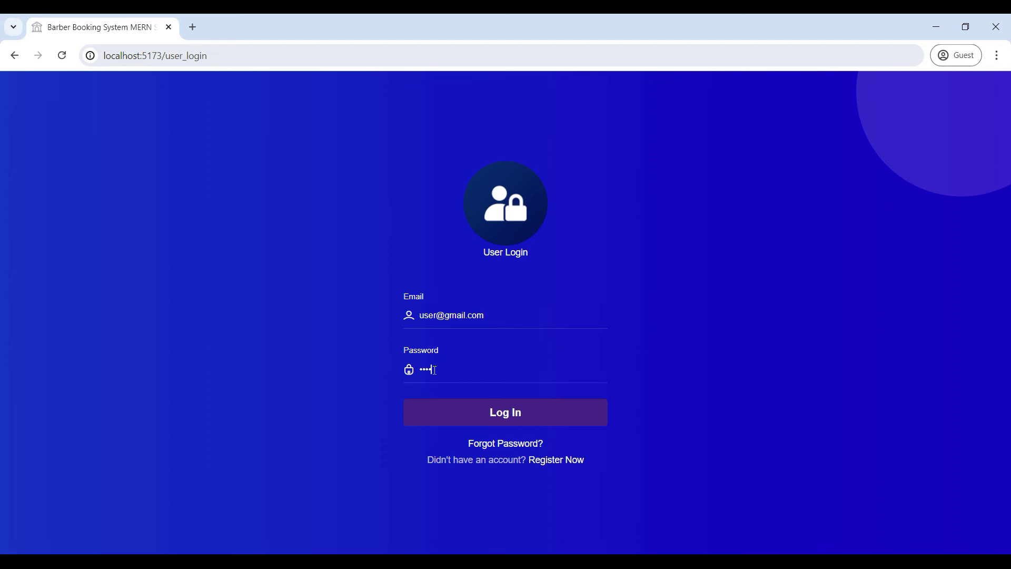
type("56")
key("Return")
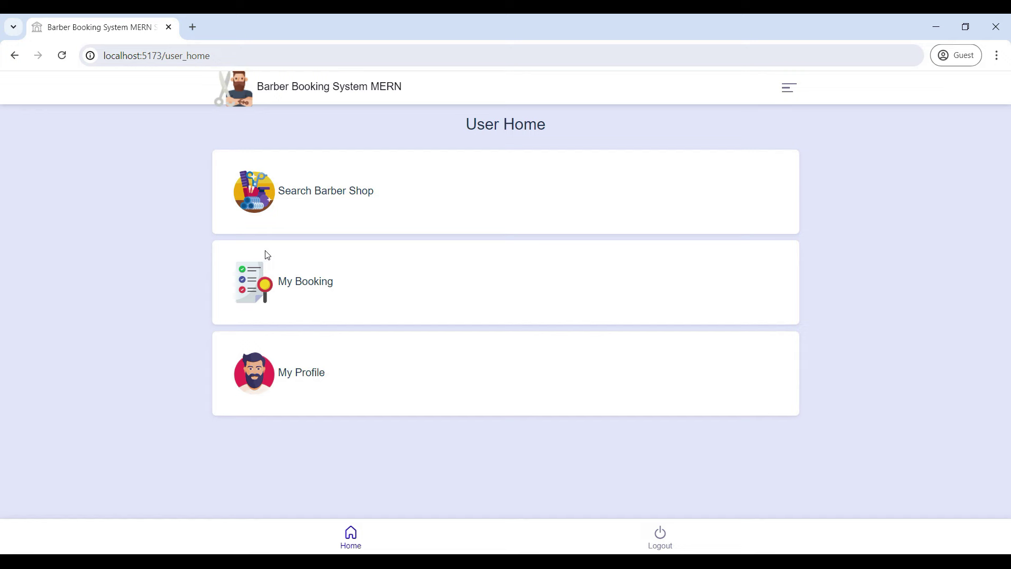
Step: Search shops for 'ts' and submit a booking for TS Salon's 6/16/2024 slot
left_click(337, 193)
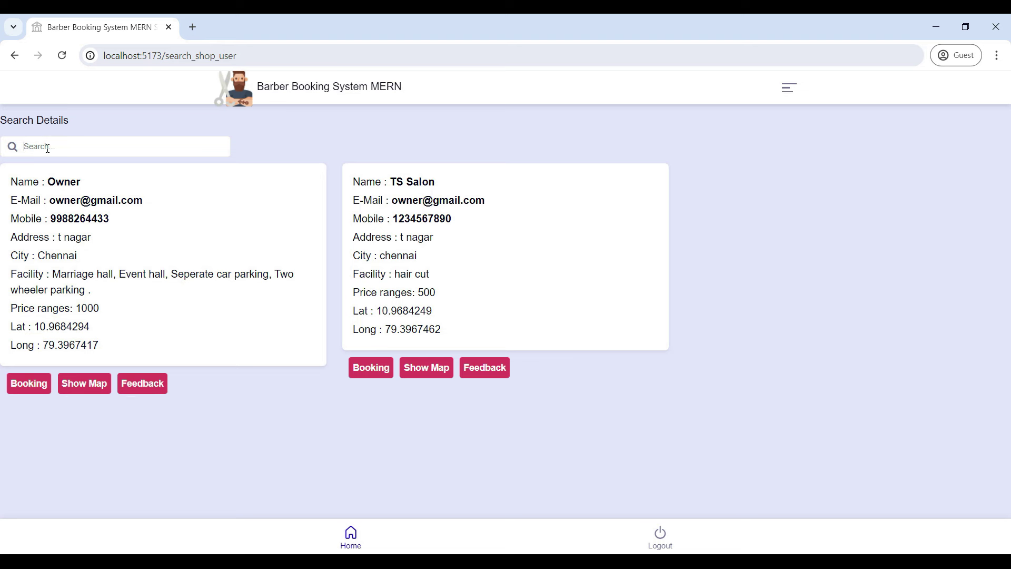
type("ts")
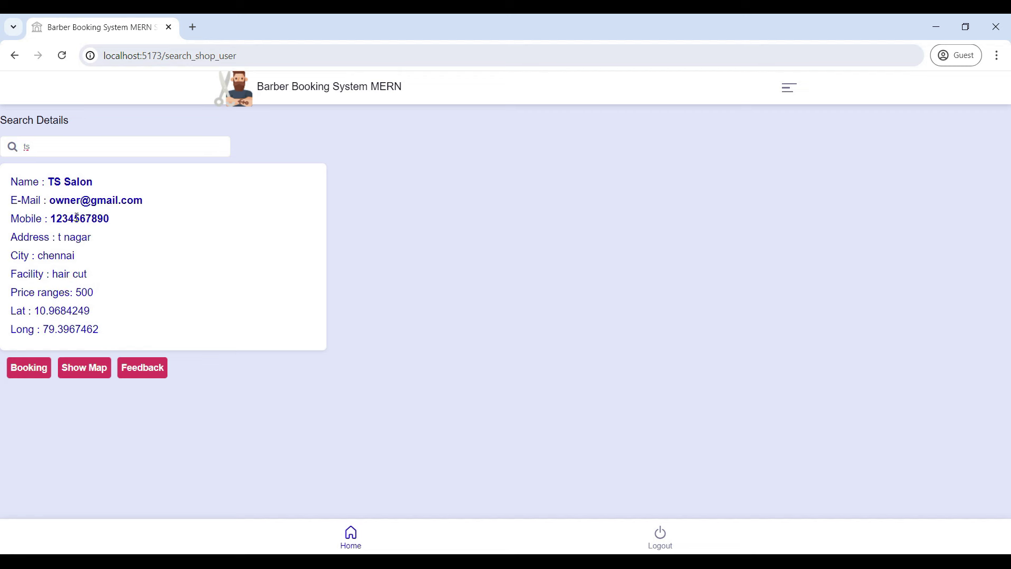
left_click(27, 367)
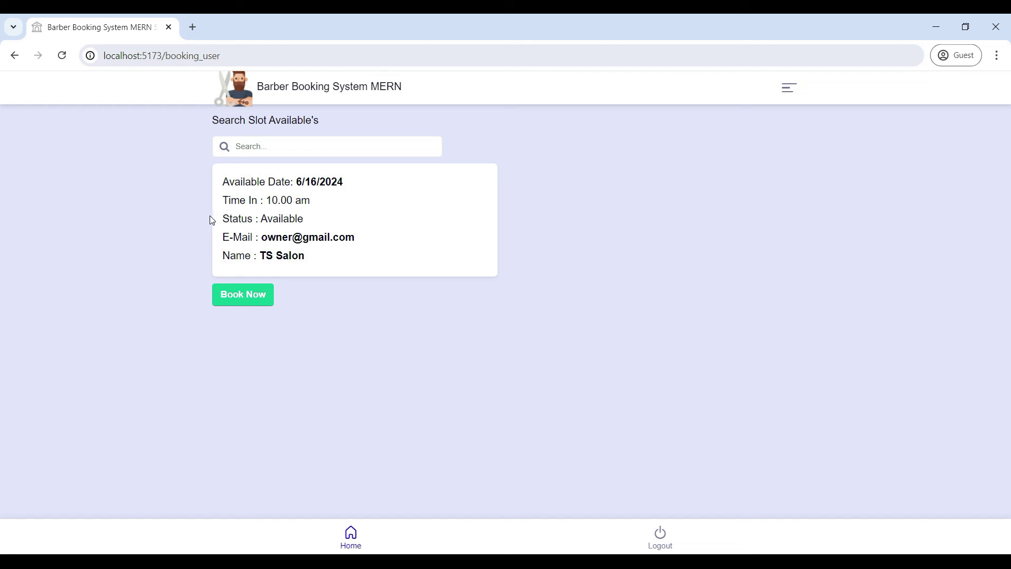
left_click(250, 298)
left_click(254, 192)
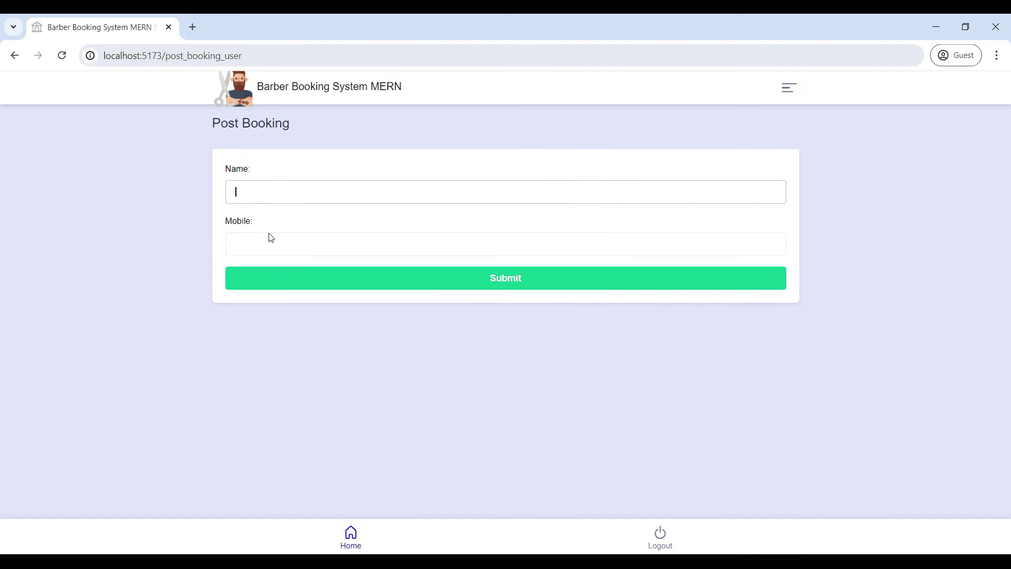
left_click(384, 291)
Step: Return to the shop list and show the Owner shop's location on a map
left_click(14, 56)
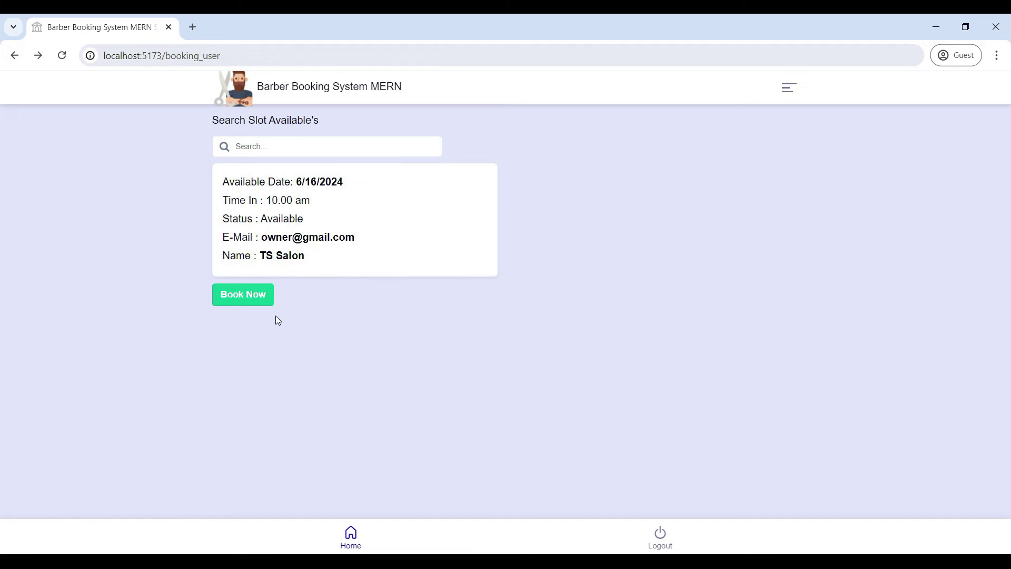
left_click(15, 56)
left_click(84, 384)
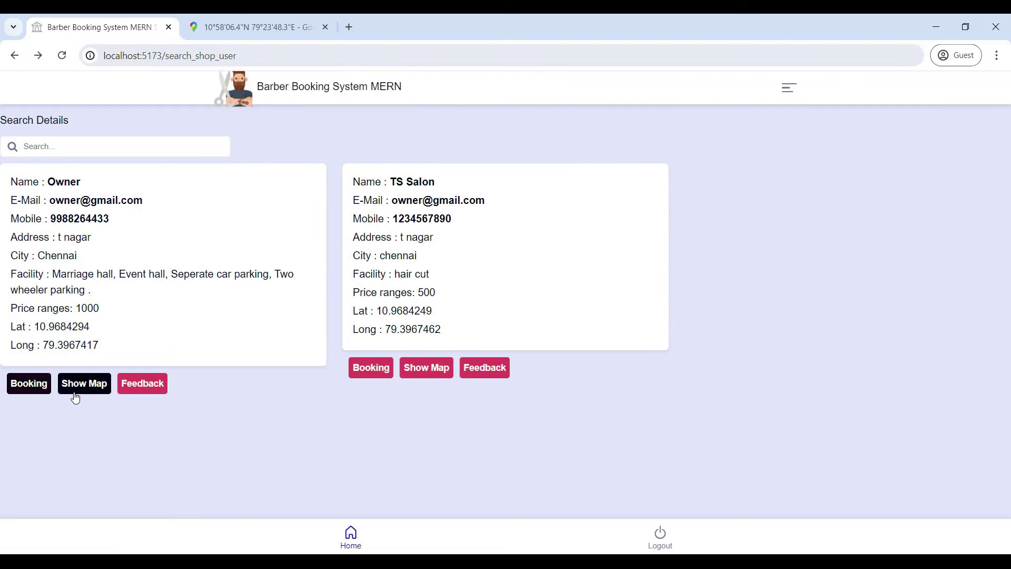
Step: View the Owner shop's map and feedback form, then go back to User Home
left_click(85, 383)
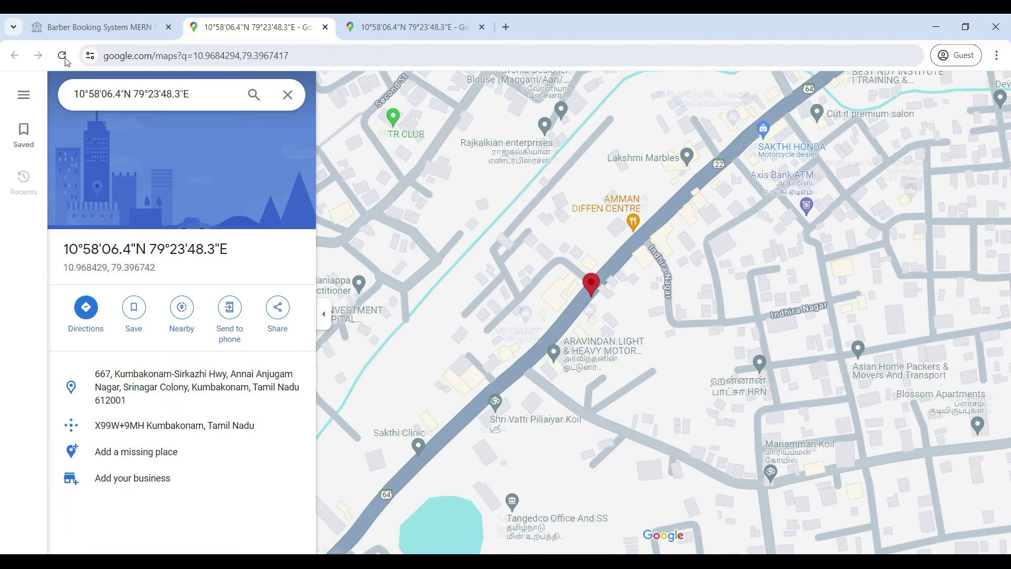
left_click(77, 28)
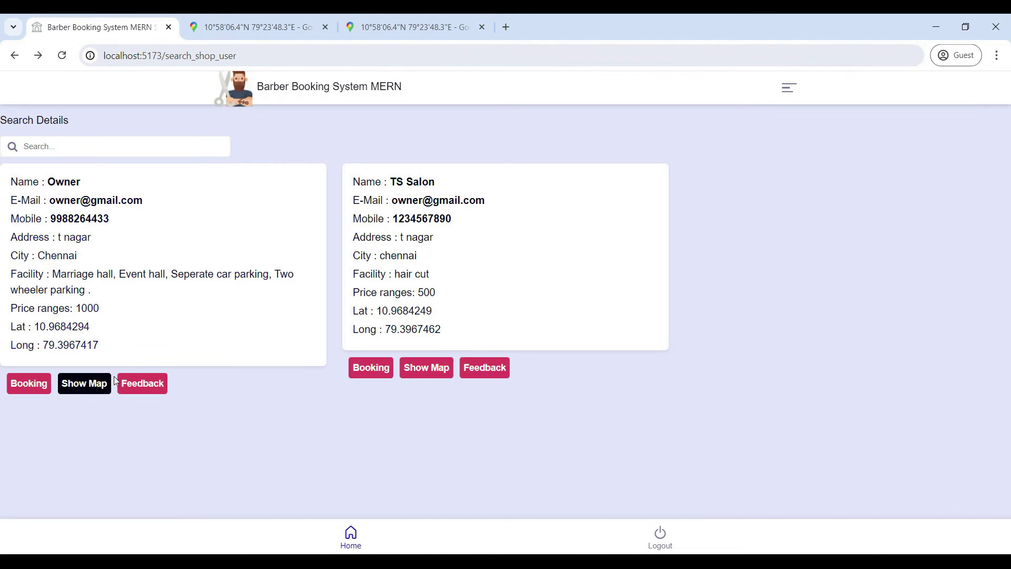
left_click(135, 389)
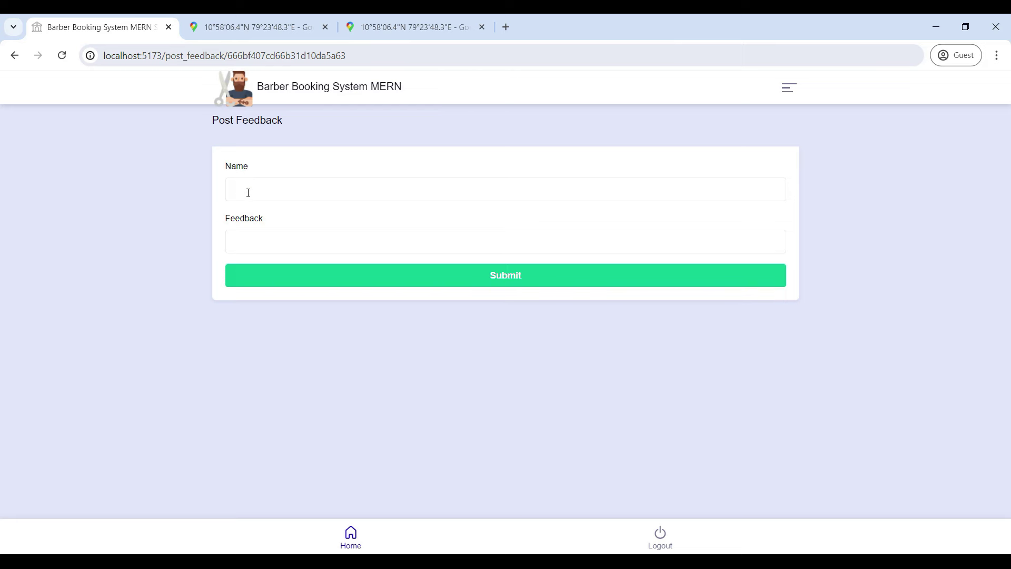
left_click(14, 56)
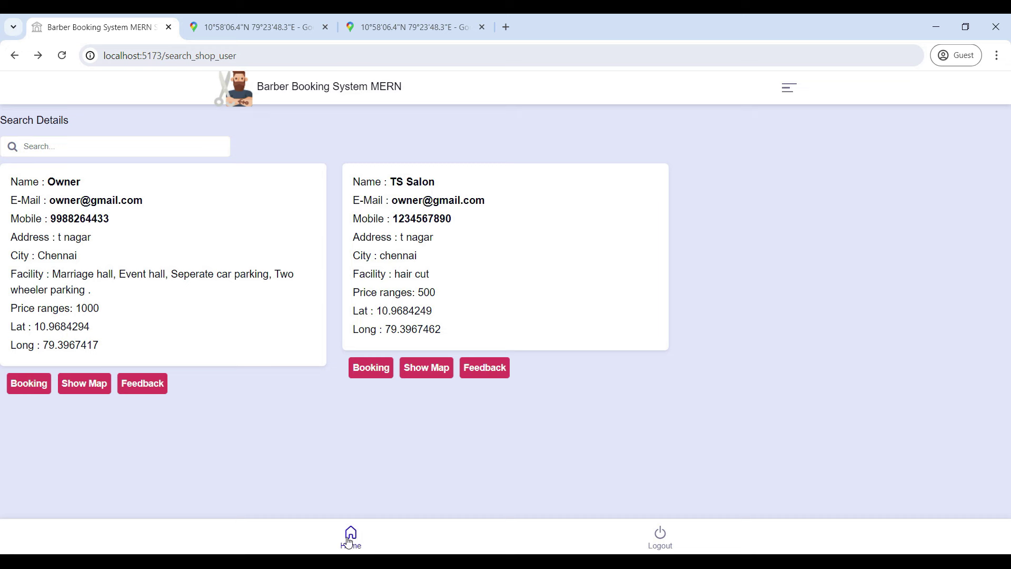
left_click(348, 540)
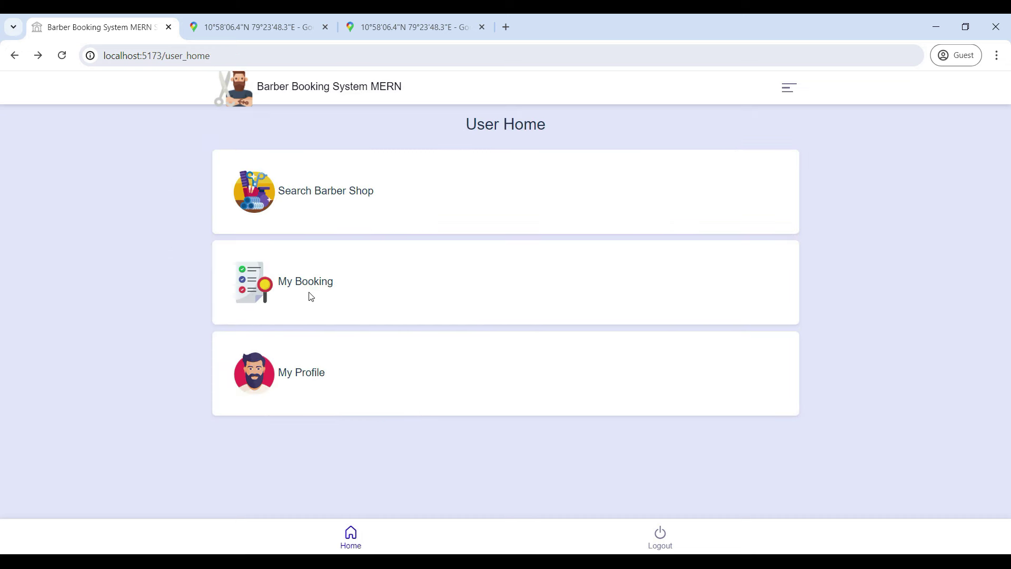
Step: Check My Booking and My Profile, then log out of the user account
left_click(309, 282)
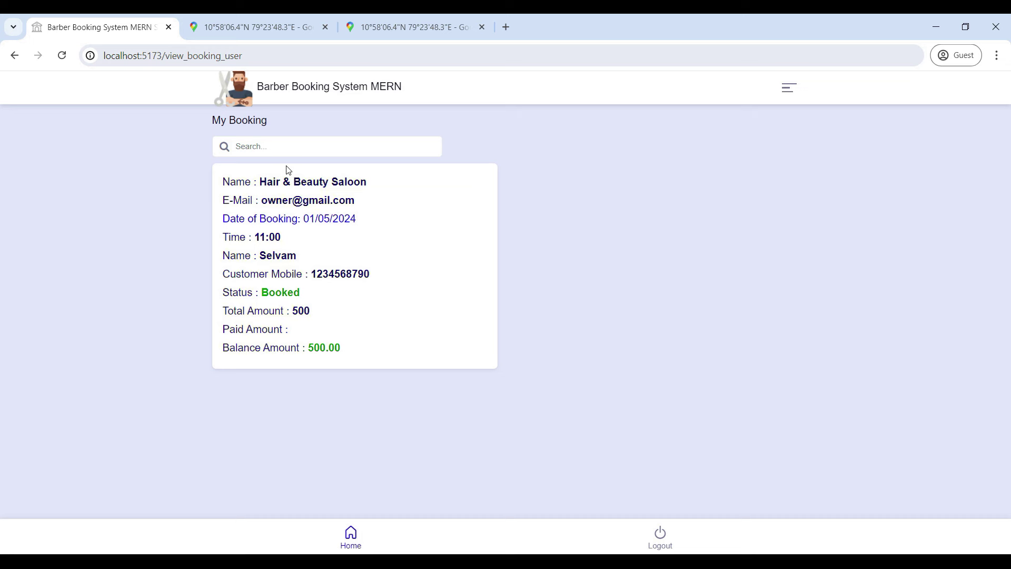
left_click(15, 56)
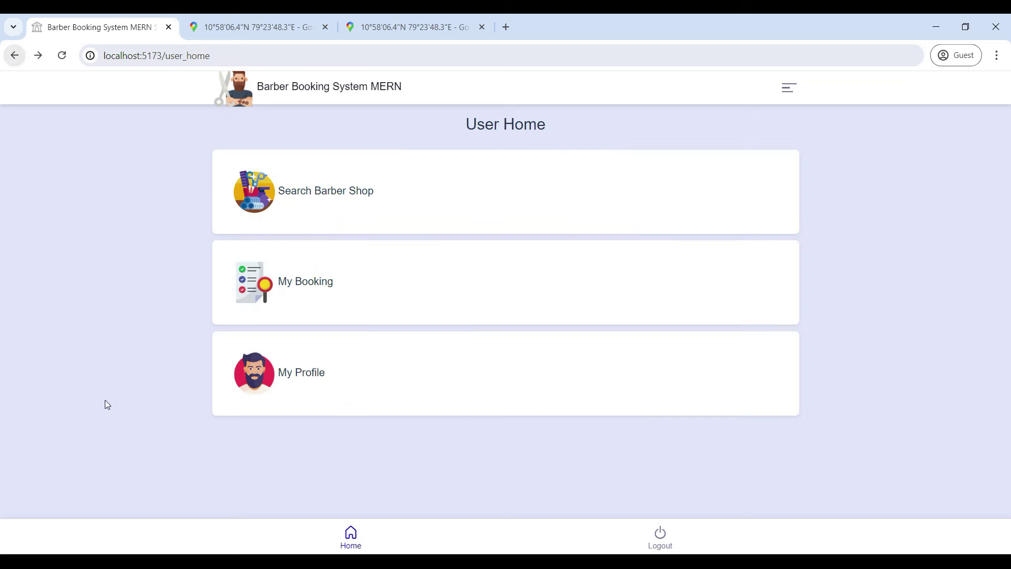
left_click(308, 381)
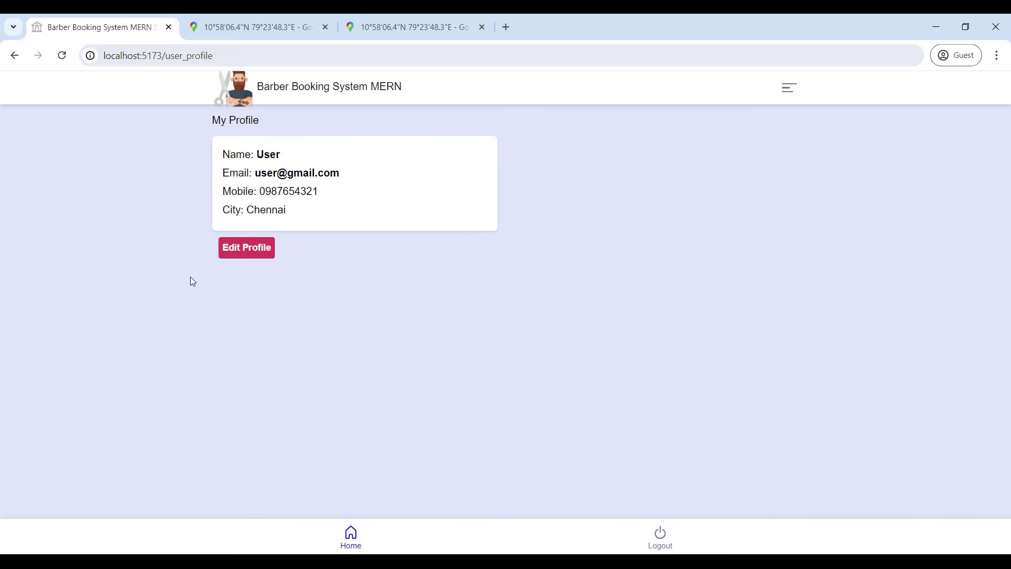
left_click(15, 55)
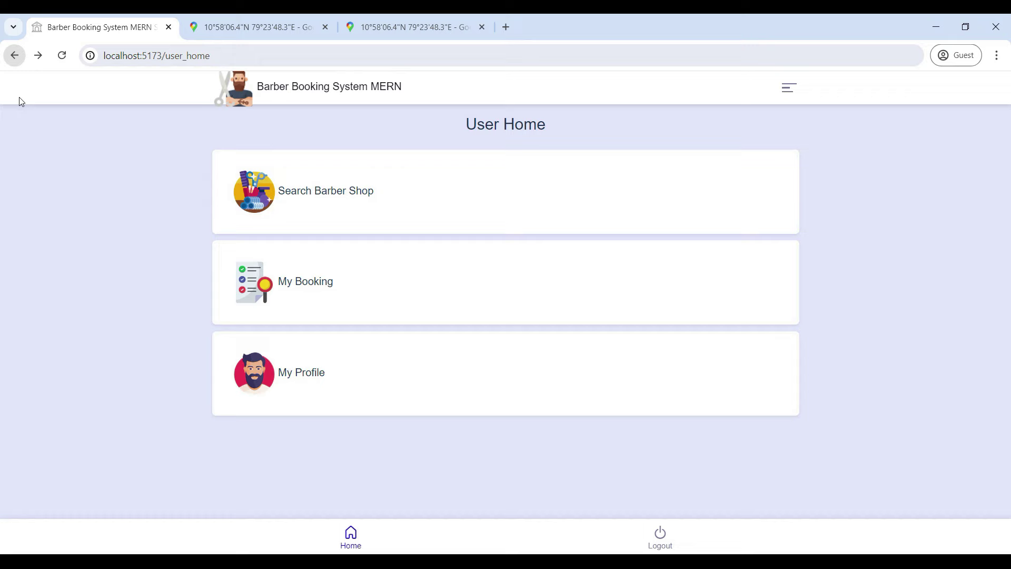
left_click(658, 546)
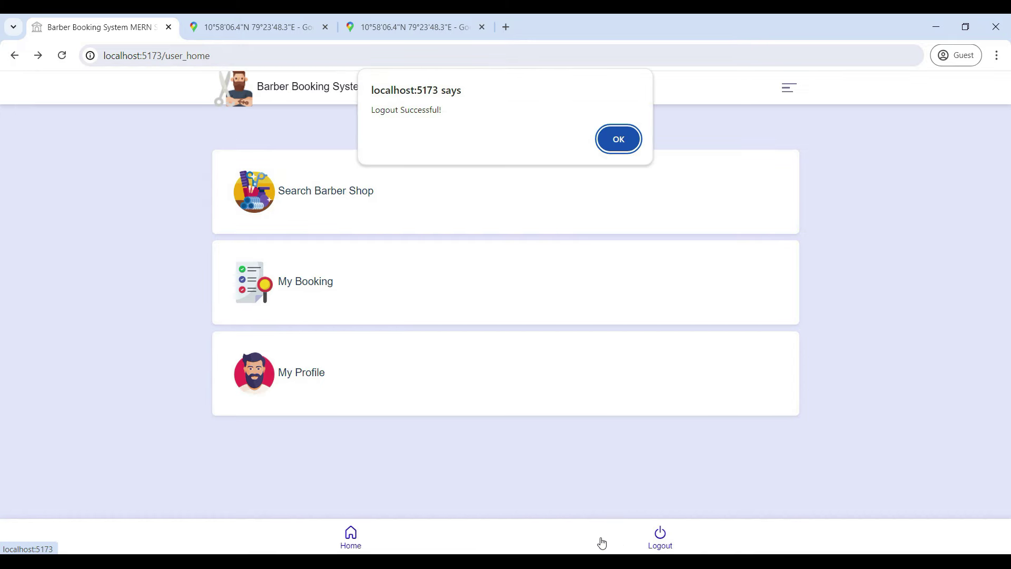
left_click(621, 140)
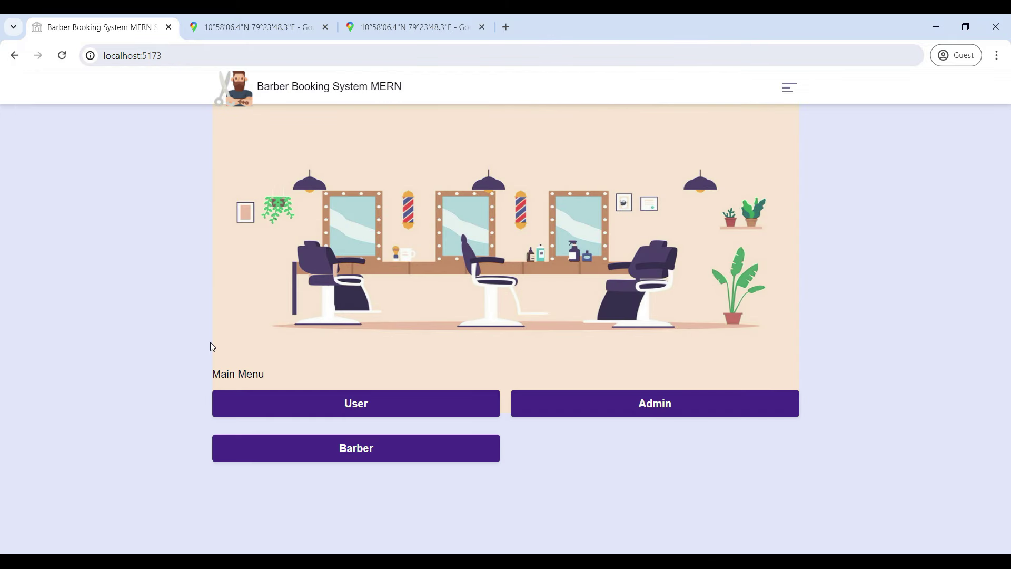